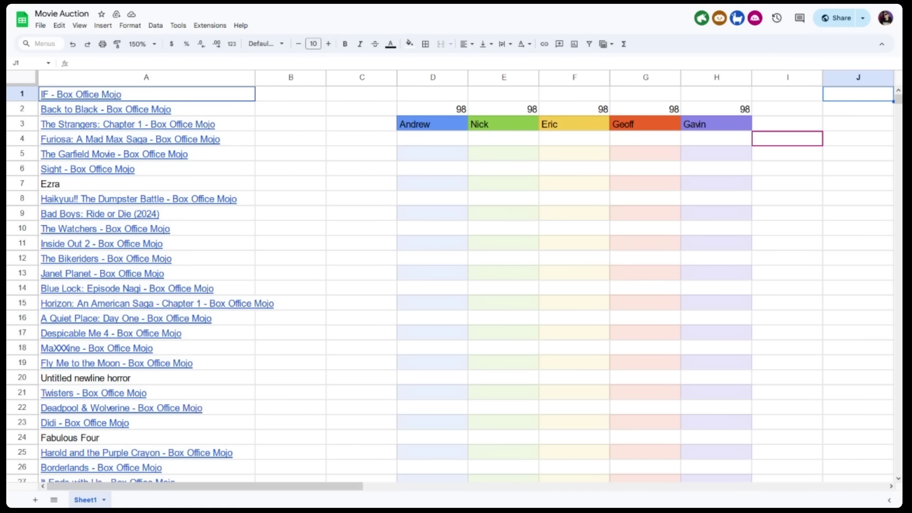
Review the full list of movies in column A down to row 41
{"action": "scroll", "coordinate": [257, 365], "scroll_direction": "down", "scroll_amount": 3}
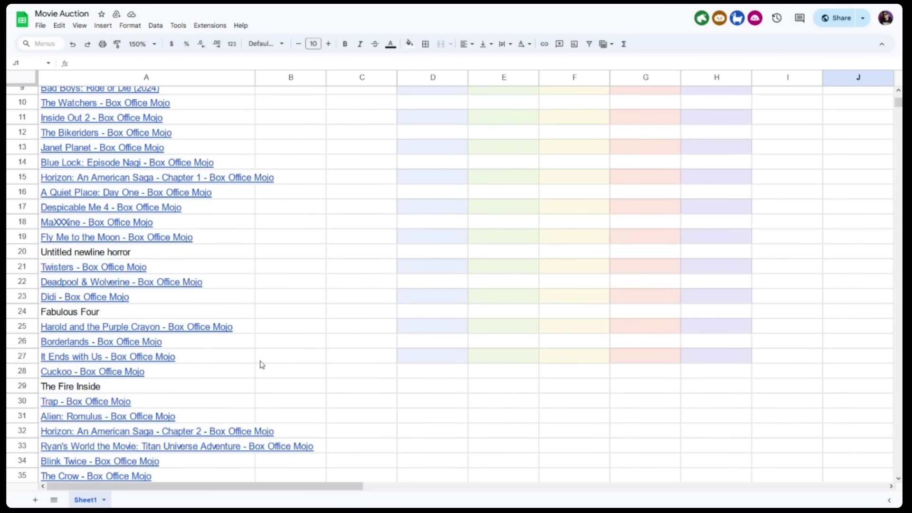
{"action": "scroll", "coordinate": [261, 365], "scroll_direction": "down", "scroll_amount": 2}
{"action": "scroll", "coordinate": [285, 387], "scroll_direction": "down", "scroll_amount": 2}
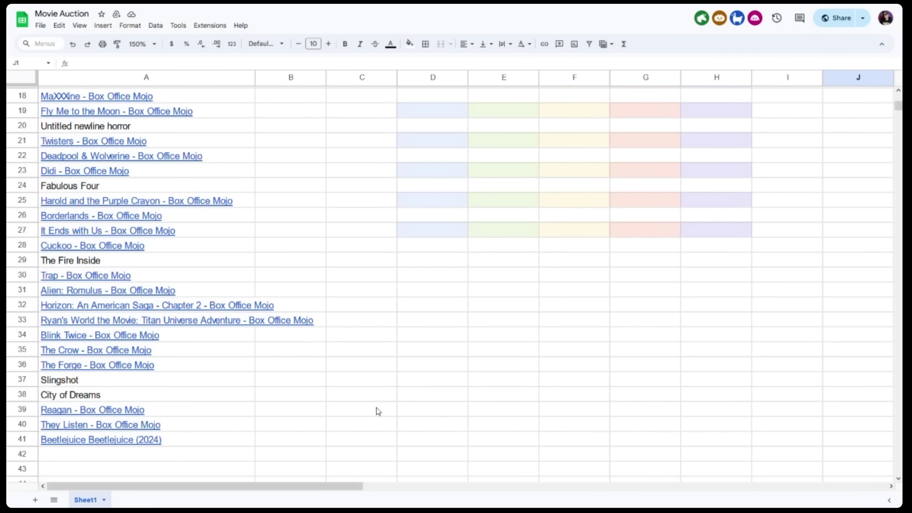
{"action": "scroll", "coordinate": [407, 382], "scroll_direction": "up", "scroll_amount": 6}
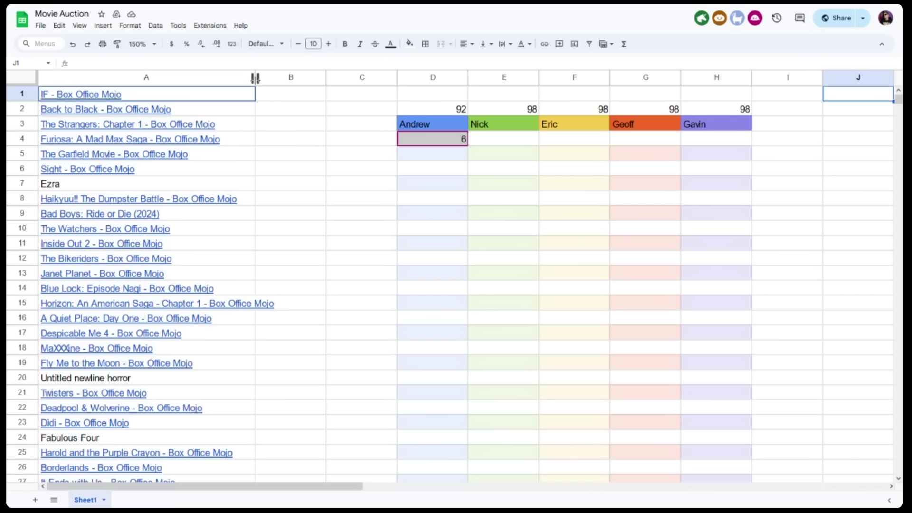
{"action": "scroll", "coordinate": [311, 321], "scroll_direction": "down", "scroll_amount": 5}
{"action": "scroll", "coordinate": [322, 344], "scroll_direction": "up", "scroll_amount": 5}
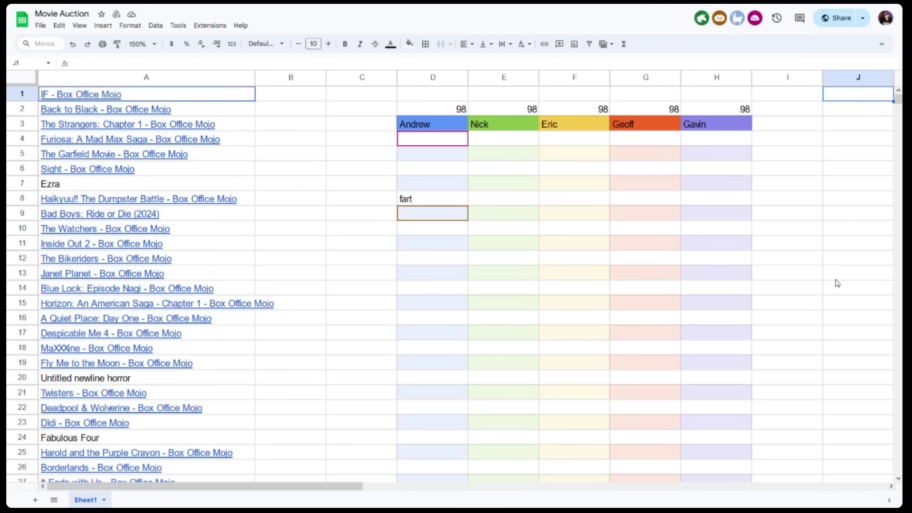
Clear the stray text from cell D8
{"action": "left_click", "coordinate": [424, 205]}
{"action": "key", "text": "Delete"}
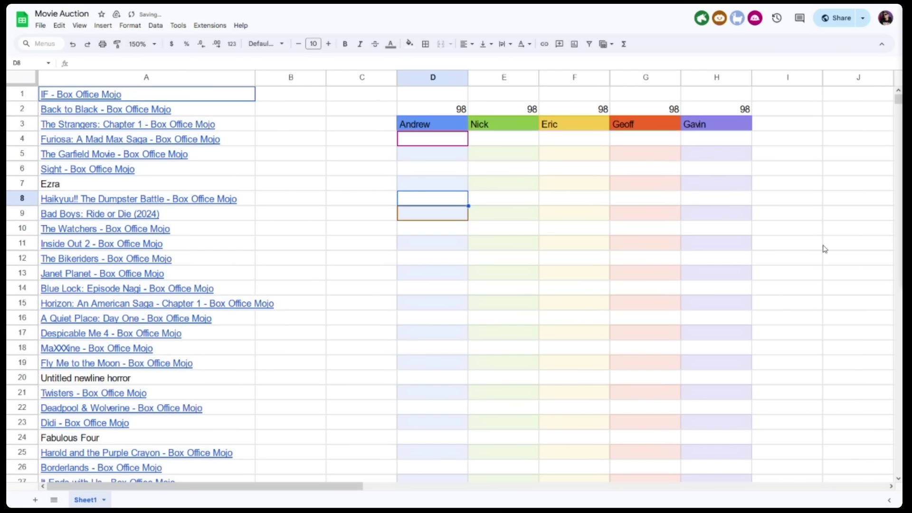
{"action": "left_click", "coordinate": [852, 108]}
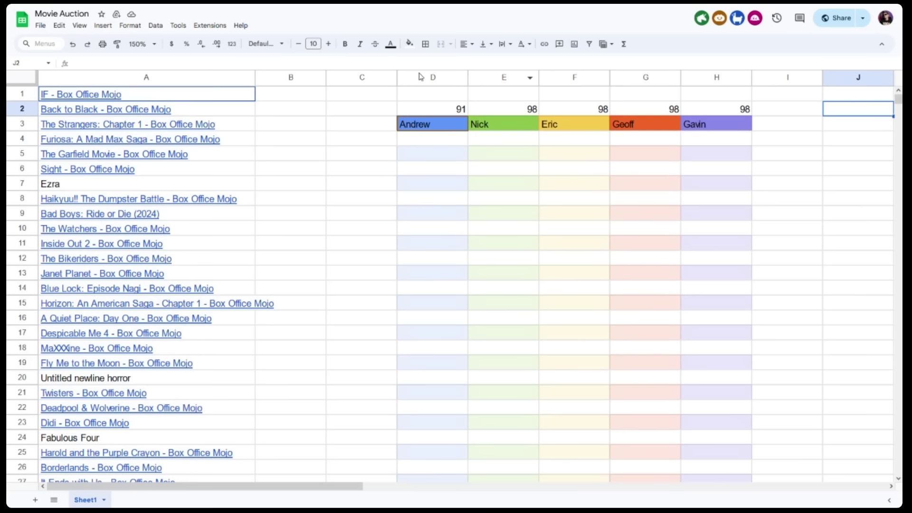
Enter the winning bidders' names beside IF and Back to Black in B1 and B2, matching the headers of columns G and E respectively
{"action": "mouse_move", "coordinate": [98, 98]}
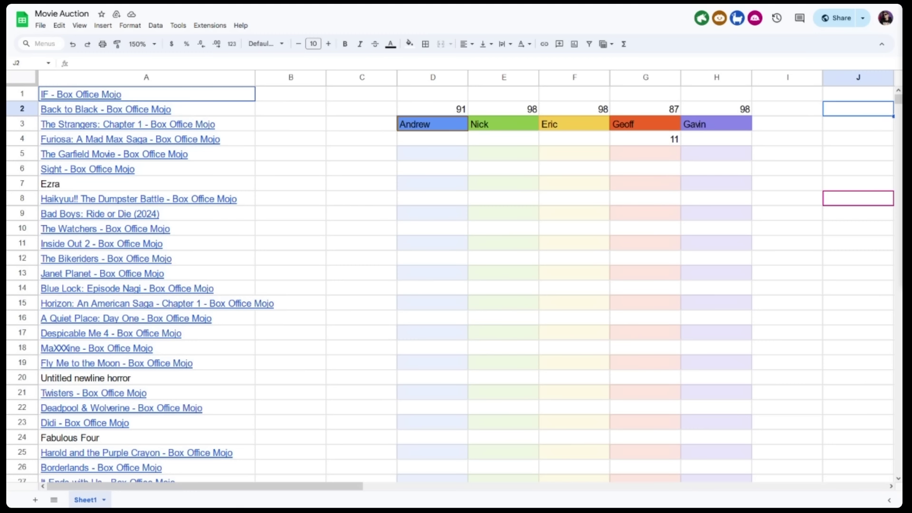
{"action": "mouse_move", "coordinate": [127, 113]}
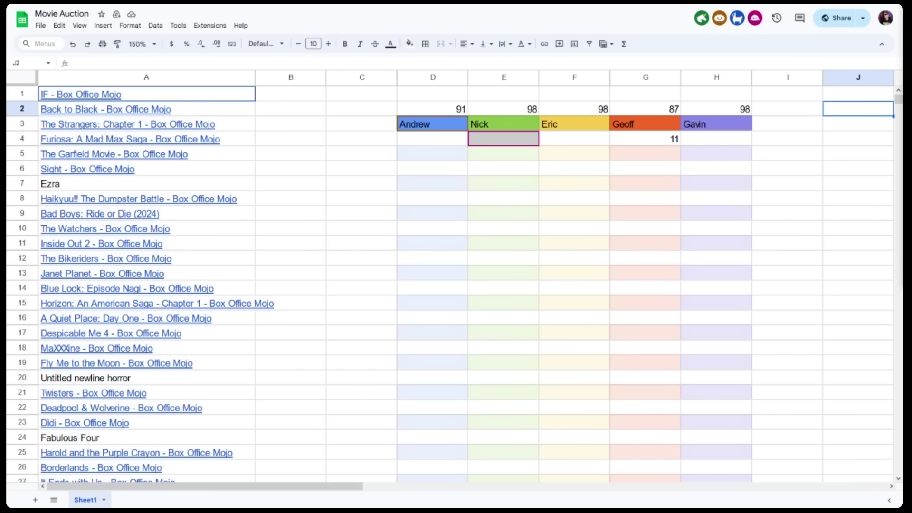
{"action": "left_click", "coordinate": [296, 95]}
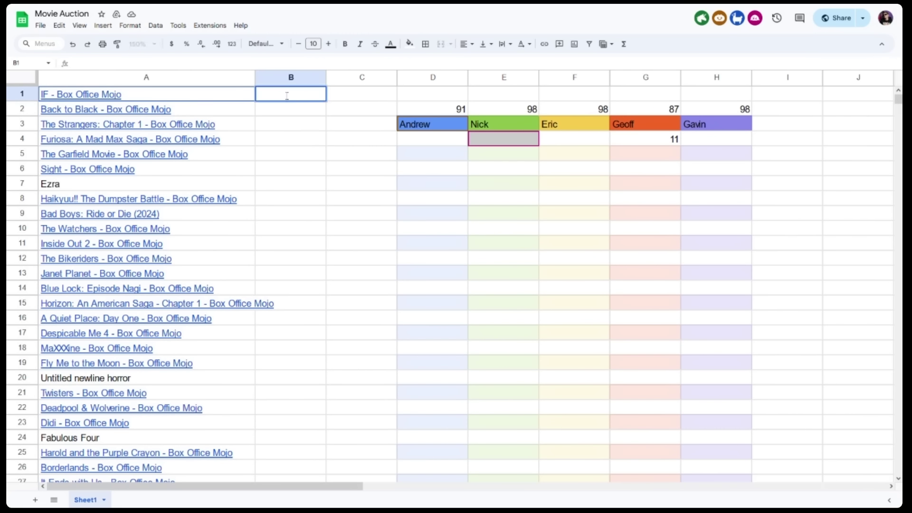
{"action": "type", "text": "Geoff"}
{"action": "key", "text": "Return"}
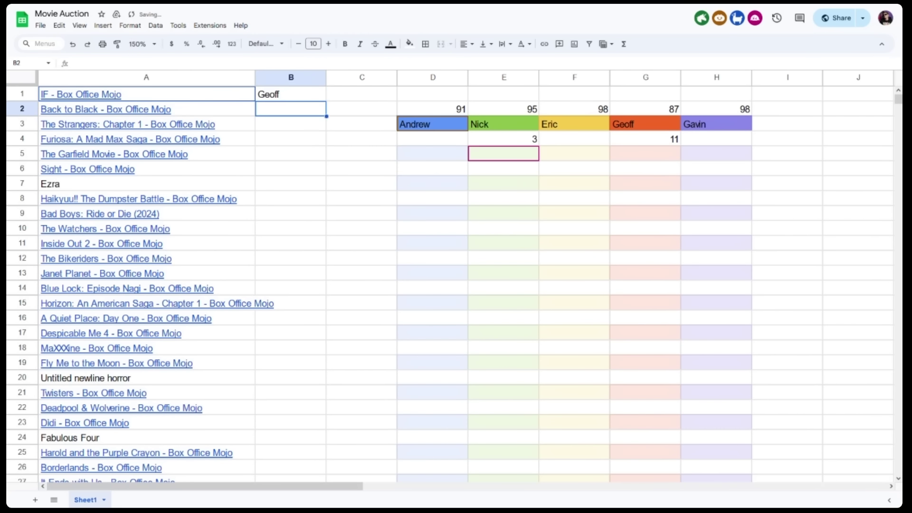
{"action": "type", "text": "Nick"}
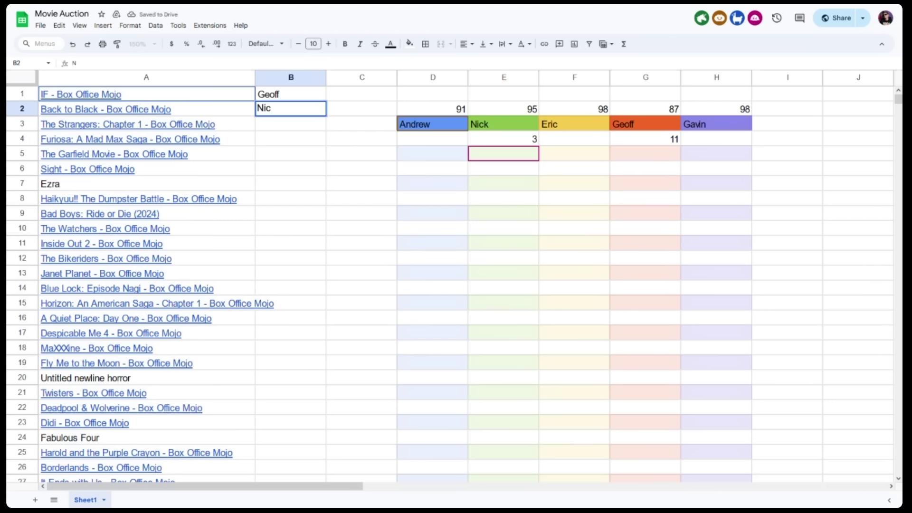
{"action": "key", "text": "Return"}
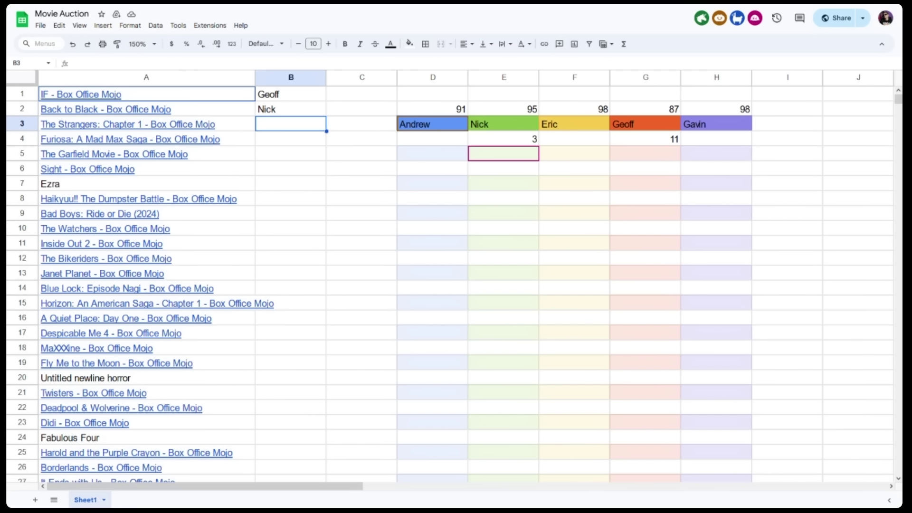
Enter column F's bidder as winner of The Strangers: Chapter 1 in B3 and record the price 4 in F4
{"action": "mouse_move", "coordinate": [110, 128]}
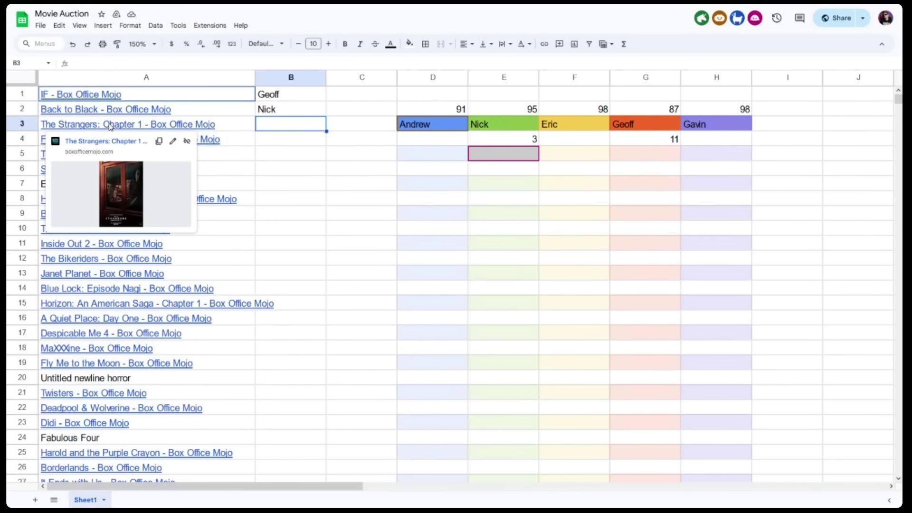
{"action": "double_click", "coordinate": [282, 124]}
{"action": "type", "text": "Eric"}
{"action": "key", "text": "Return"}
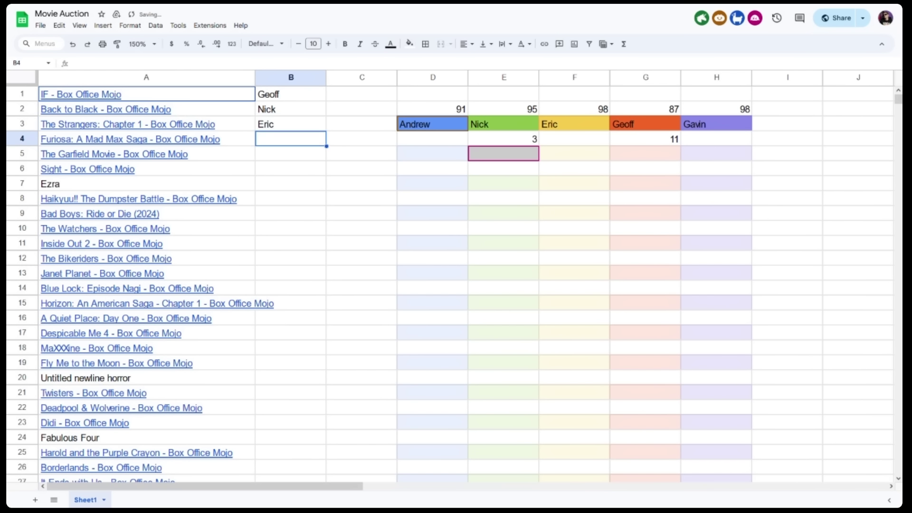
{"action": "left_click", "coordinate": [585, 143]}
{"action": "type", "text": "4"}
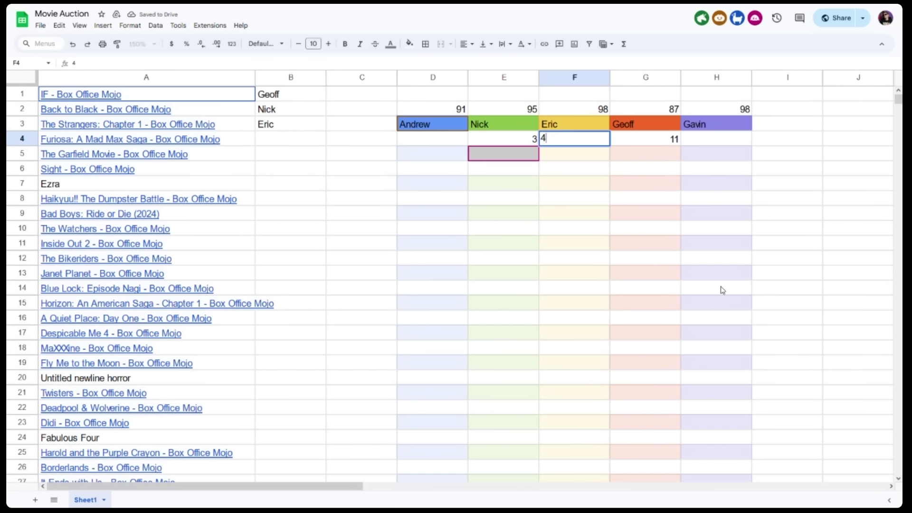
{"action": "left_click", "coordinate": [832, 302]}
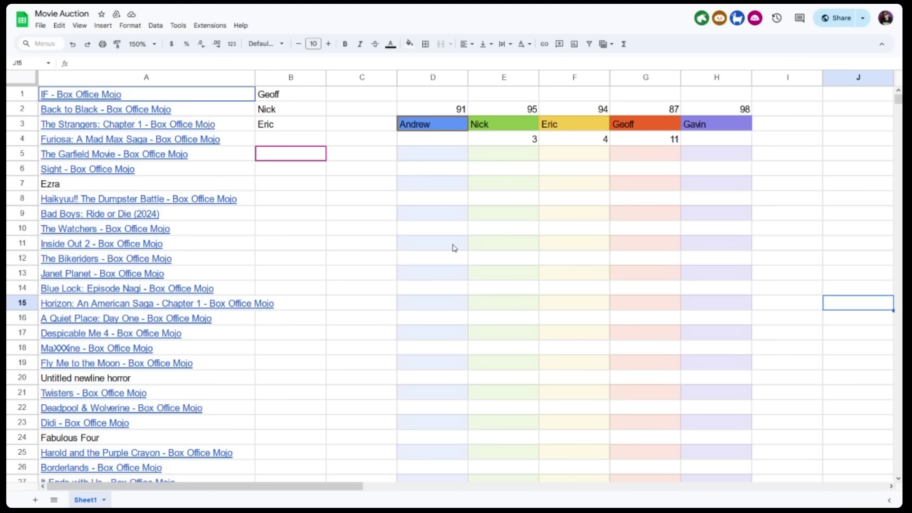
Record the price 17 in F5 and enter column F's bidder as winner of Furiosa: A Mad Max Saga in B4
{"action": "left_click", "coordinate": [576, 153]}
{"action": "type", "text": "17"}
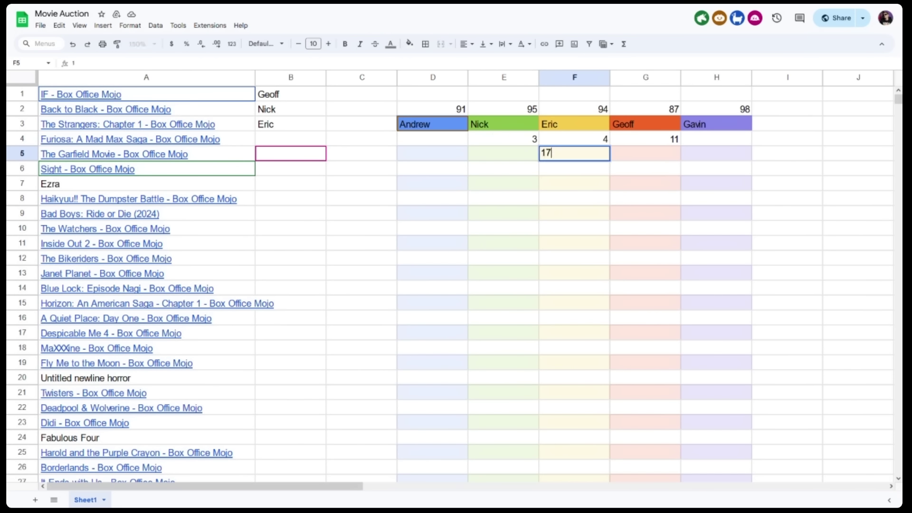
{"action": "key", "text": "Return"}
{"action": "left_click", "coordinate": [299, 143]}
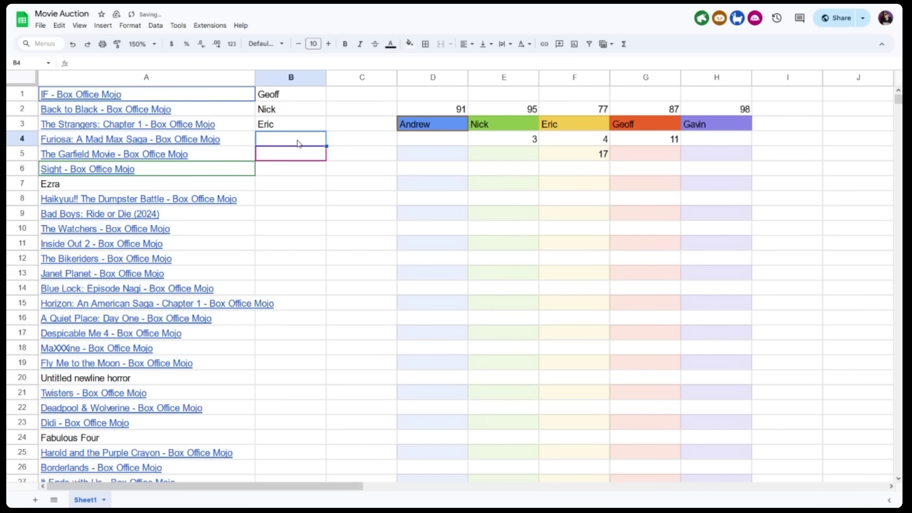
{"action": "type", "text": "Eric"}
{"action": "left_click", "coordinate": [850, 273]}
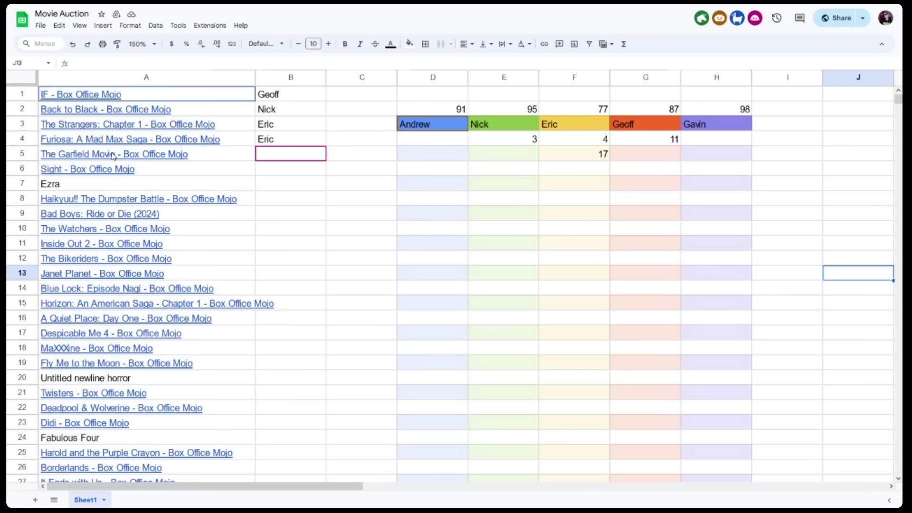
Enter the name of column D's bidder as winner of The Garfield Movie in B5
{"action": "mouse_move", "coordinate": [113, 156]}
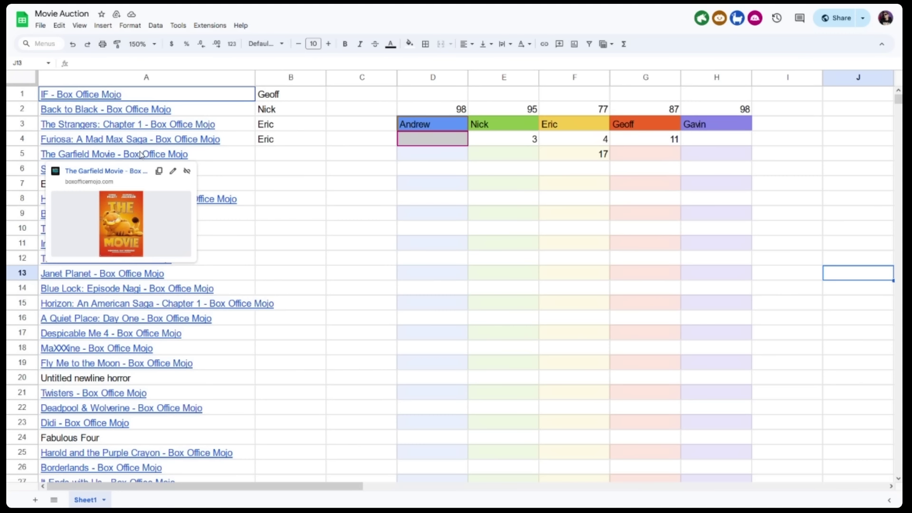
{"action": "left_click", "coordinate": [267, 153]}
{"action": "type", "text": "Andrew"}
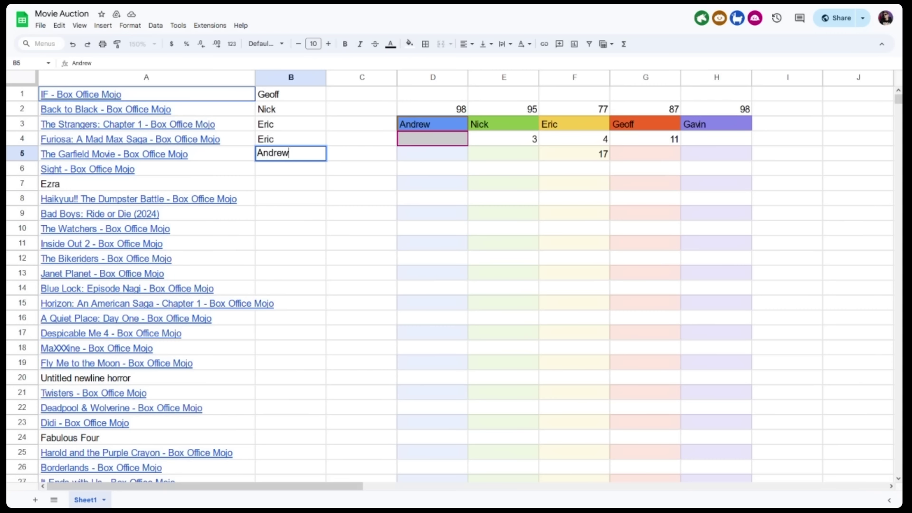
{"action": "left_click", "coordinate": [280, 175]}
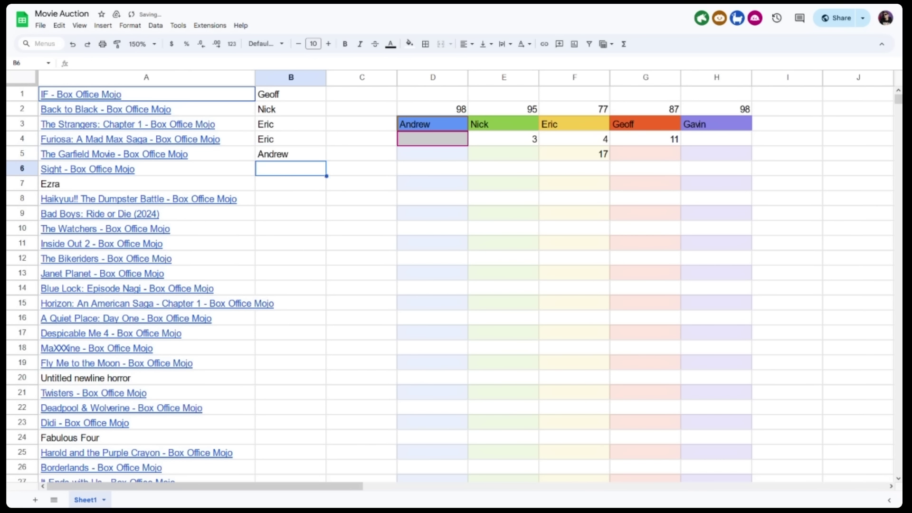
{"action": "left_click", "coordinate": [840, 377]}
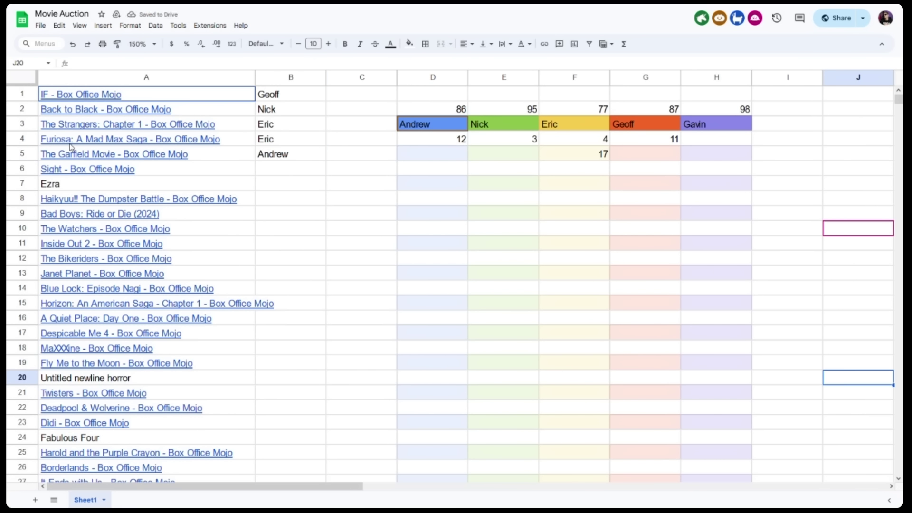
Enter the winning bidders' names beside Sight and Ezra in B6 and B7, matching the headers of columns E and G respectively
{"action": "mouse_move", "coordinate": [91, 171]}
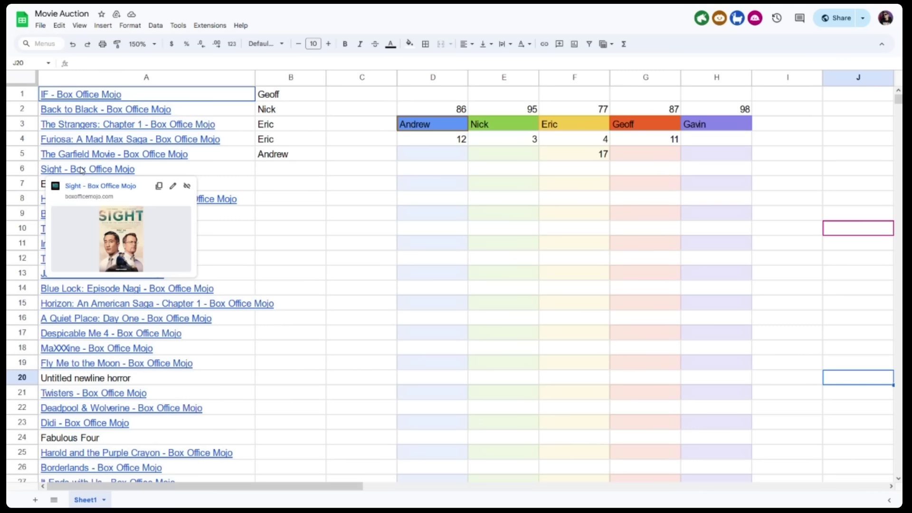
{"action": "left_click", "coordinate": [273, 178]}
{"action": "type", "text": "Nick"}
{"action": "key", "text": "Return"}
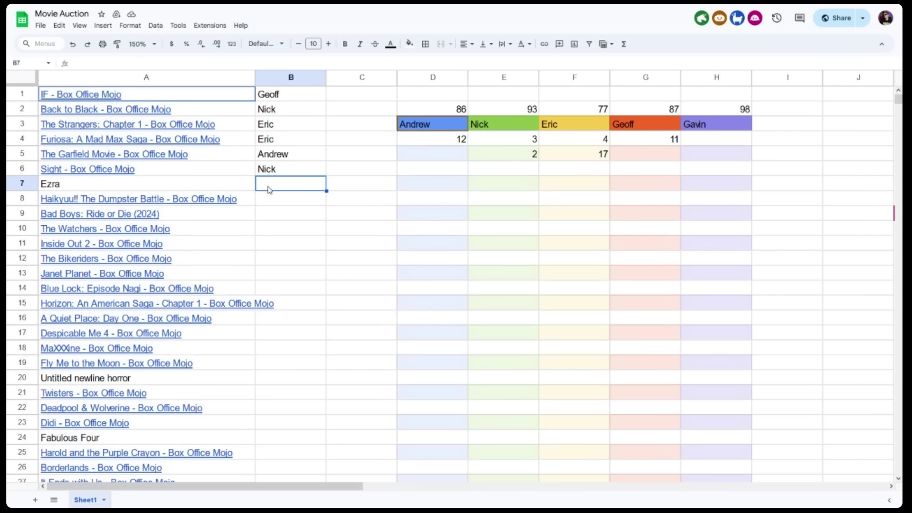
{"action": "double_click", "coordinate": [297, 181]}
{"action": "type", "text": "Geoff"}
{"action": "left_click", "coordinate": [273, 203]}
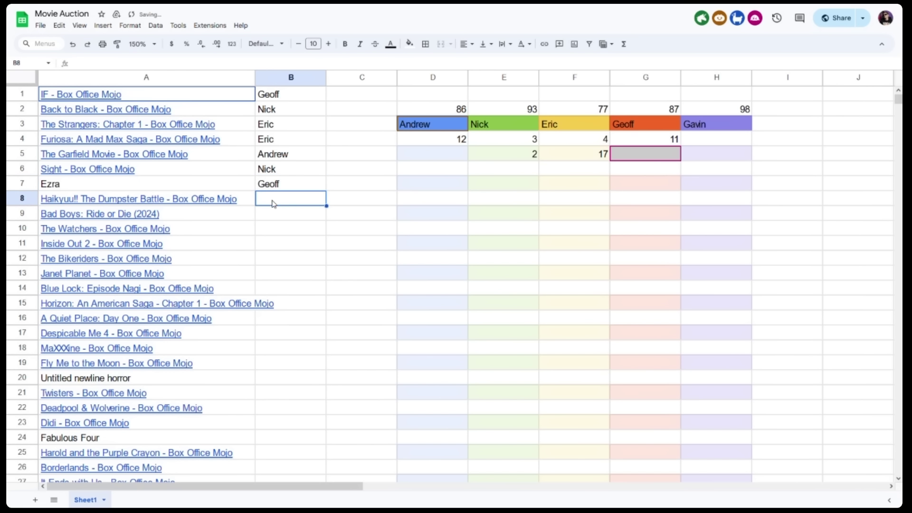
Enter the name of column F's bidder as winner of Haikyuu!! The Dumpster Battle in B8
{"action": "mouse_move", "coordinate": [199, 202]}
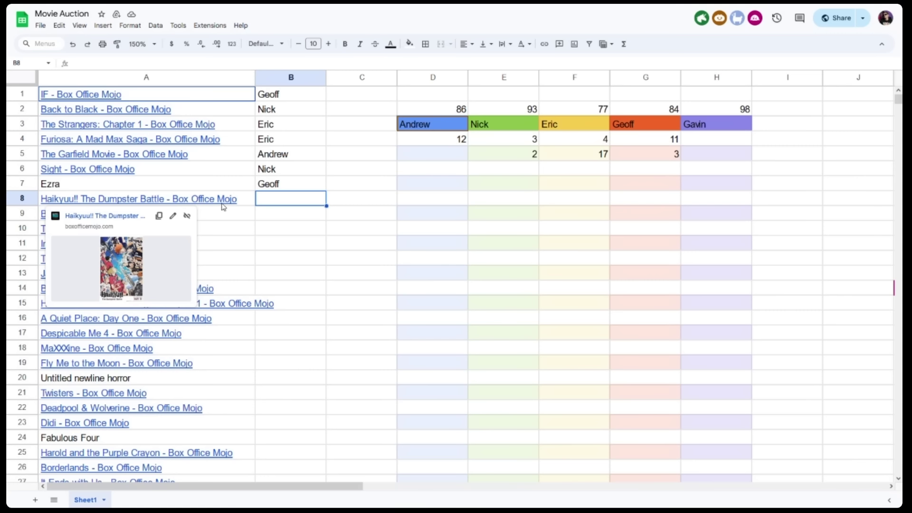
{"action": "double_click", "coordinate": [301, 197]}
{"action": "type", "text": "Eric"}
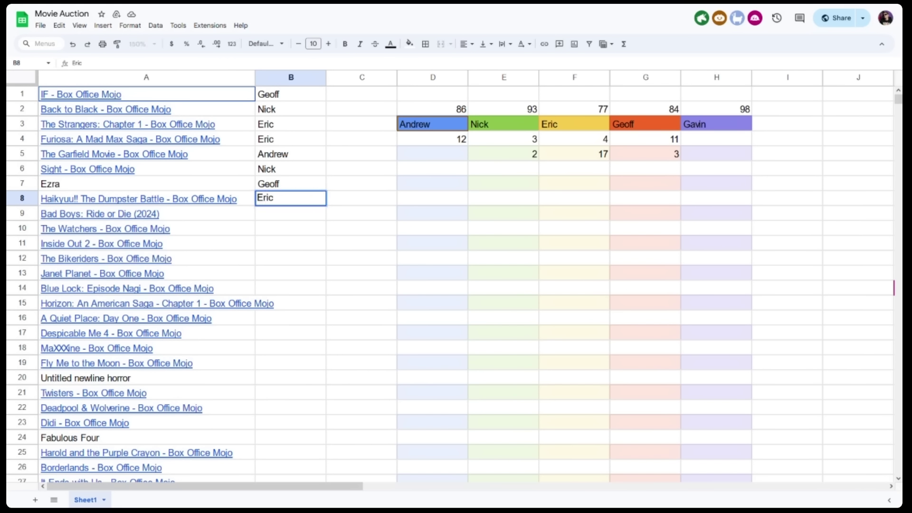
{"action": "left_click", "coordinate": [296, 217]}
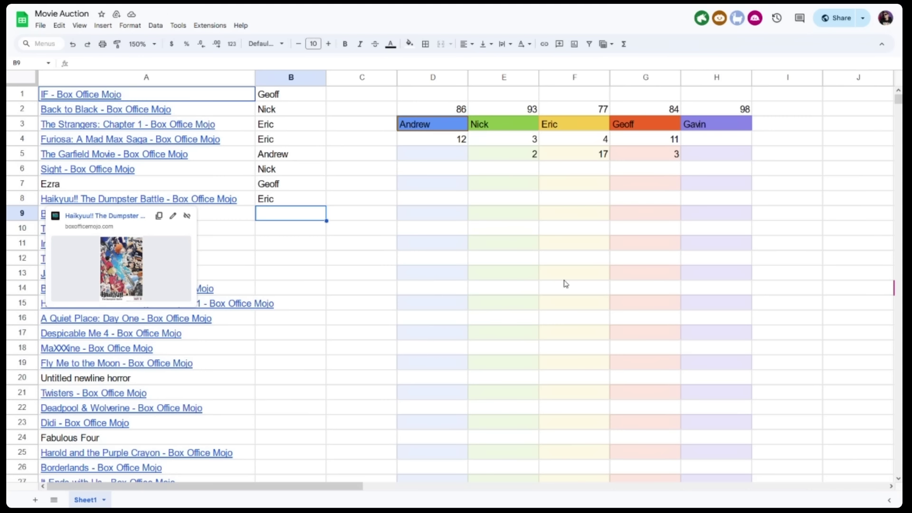
{"action": "left_click", "coordinate": [837, 247]}
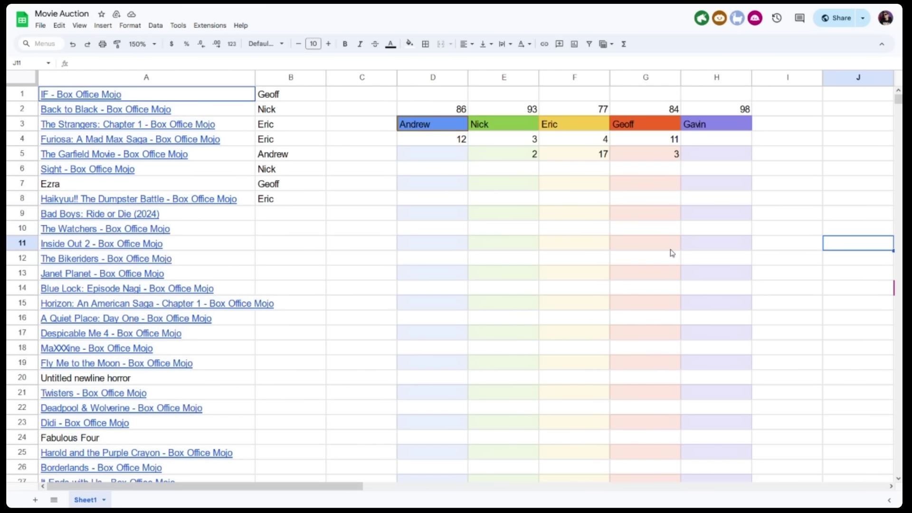
Enter the name of column H's bidder as winner of Bad Boys: Ride or Die (2024) in B9
{"action": "left_click", "coordinate": [292, 215]}
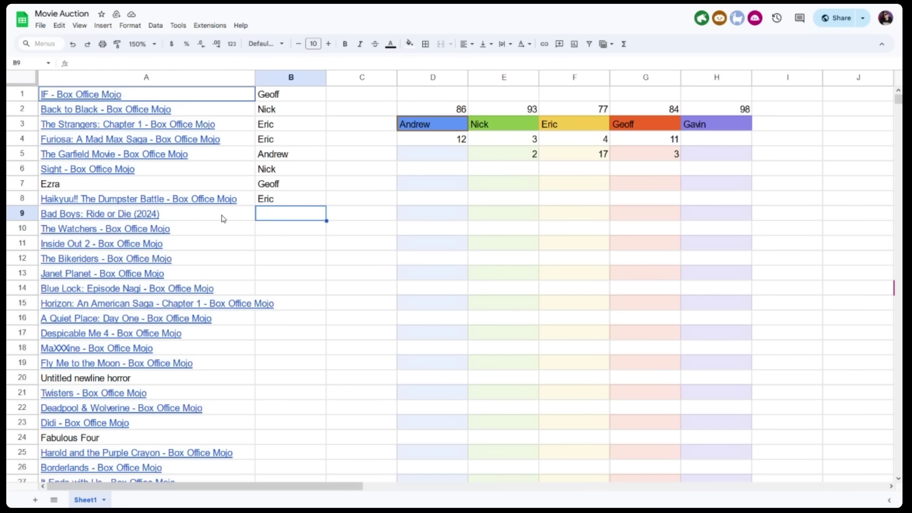
{"action": "mouse_move", "coordinate": [223, 218]}
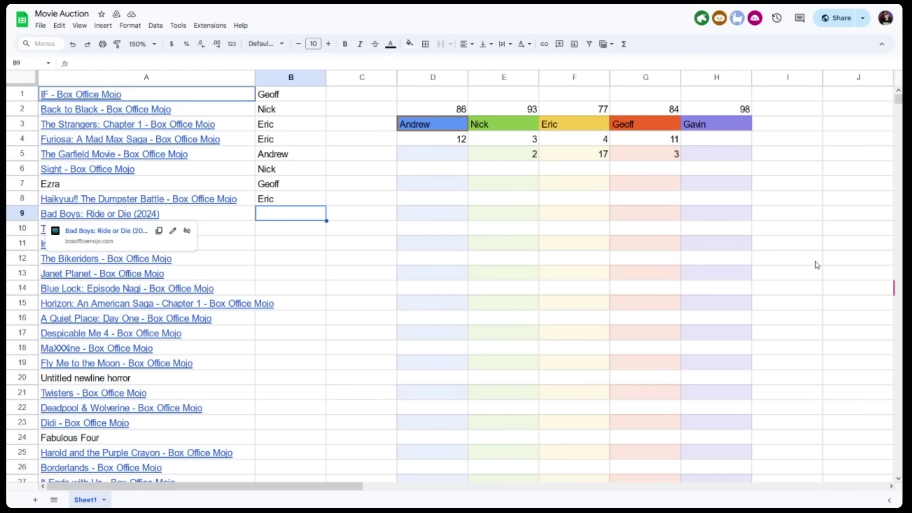
{"action": "left_click", "coordinate": [806, 234]}
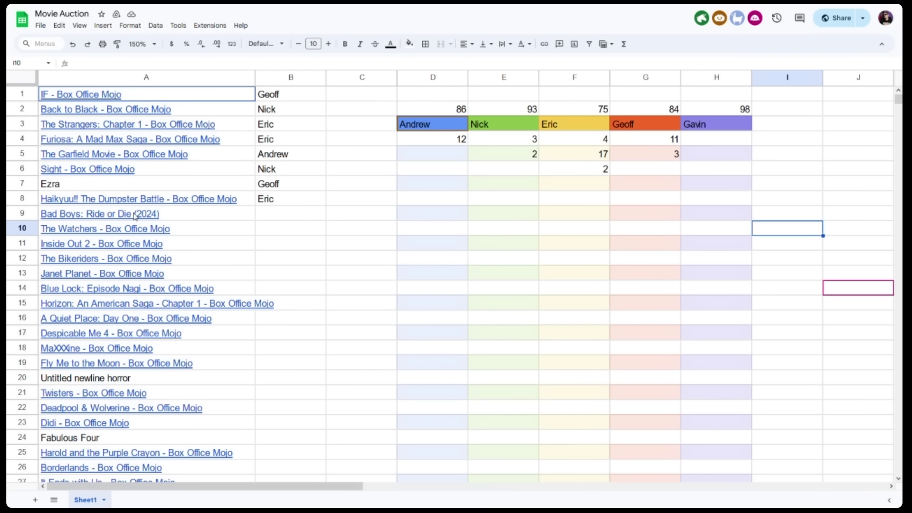
{"action": "mouse_move", "coordinate": [135, 217]}
{"action": "left_click", "coordinate": [293, 216]}
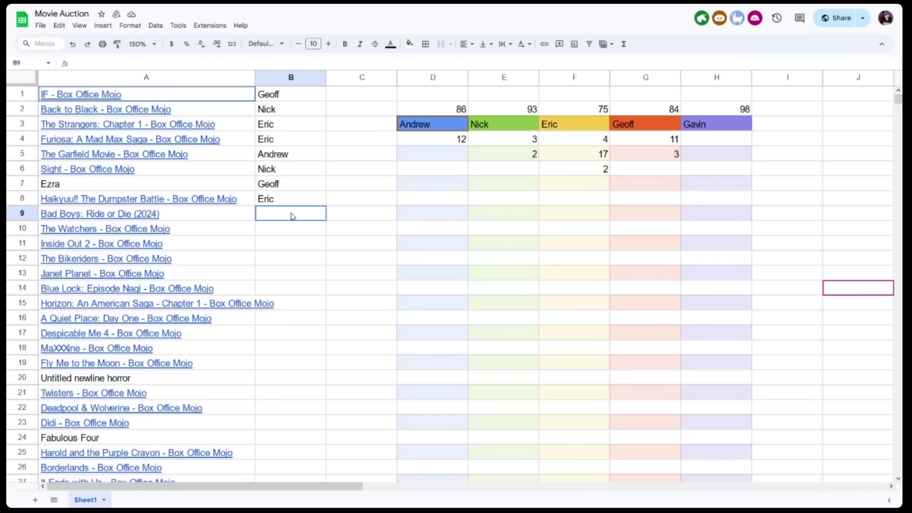
{"action": "type", "text": "Gavin"}
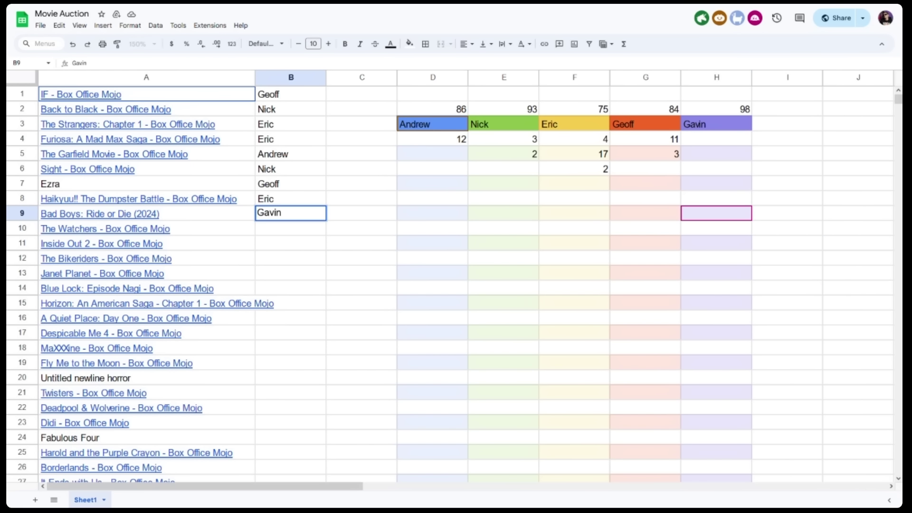
{"action": "key", "text": "Return"}
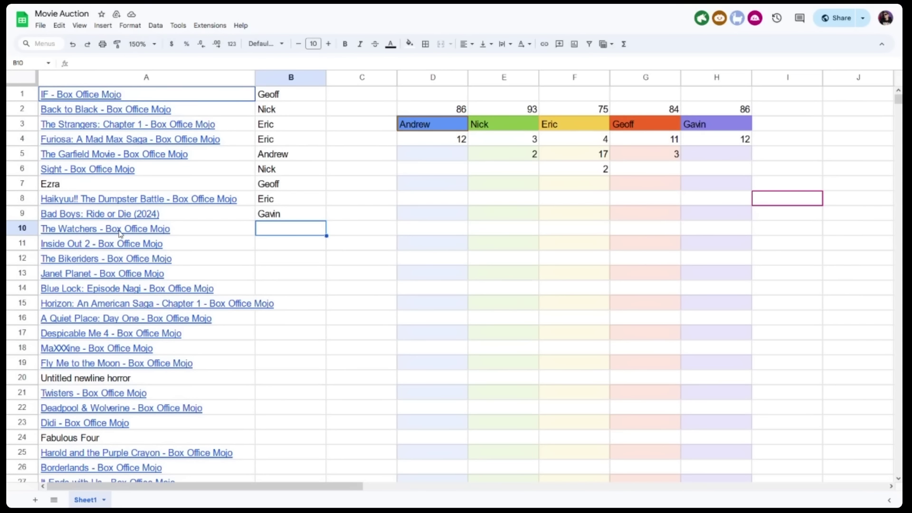
Enter the name of column D's bidder as winner of The Watchers in B10
{"action": "mouse_move", "coordinate": [120, 231]}
{"action": "double_click", "coordinate": [284, 227]}
{"action": "type", "text": "Andrew"}
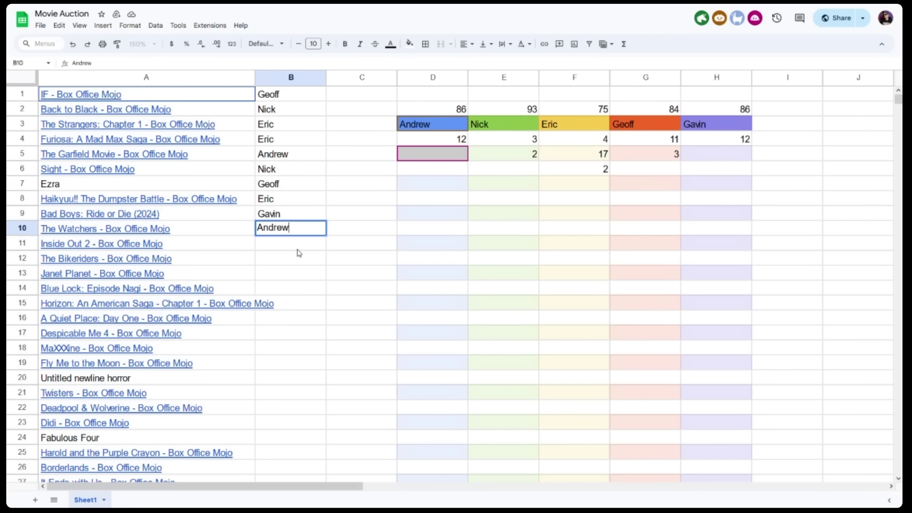
{"action": "key", "text": "Return"}
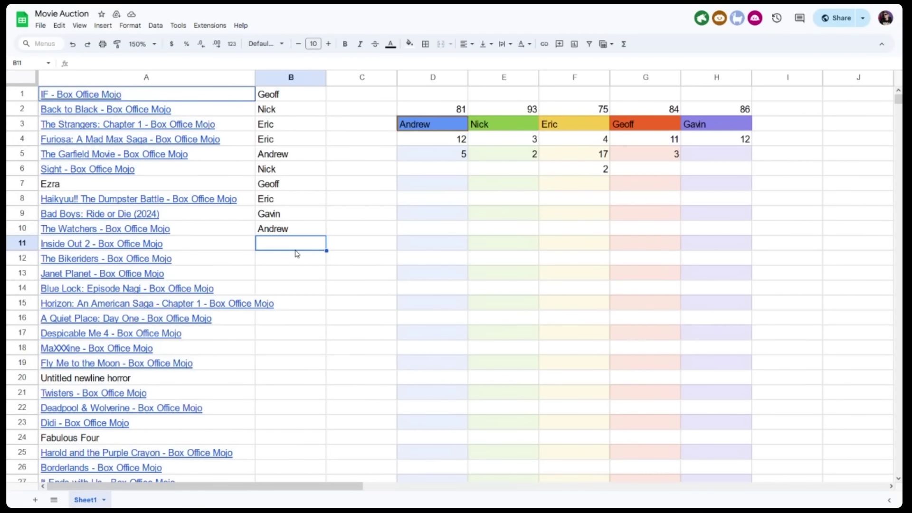
Enter the name of column H's bidder as winner of Inside Out 2 in B11
{"action": "mouse_move", "coordinate": [137, 244]}
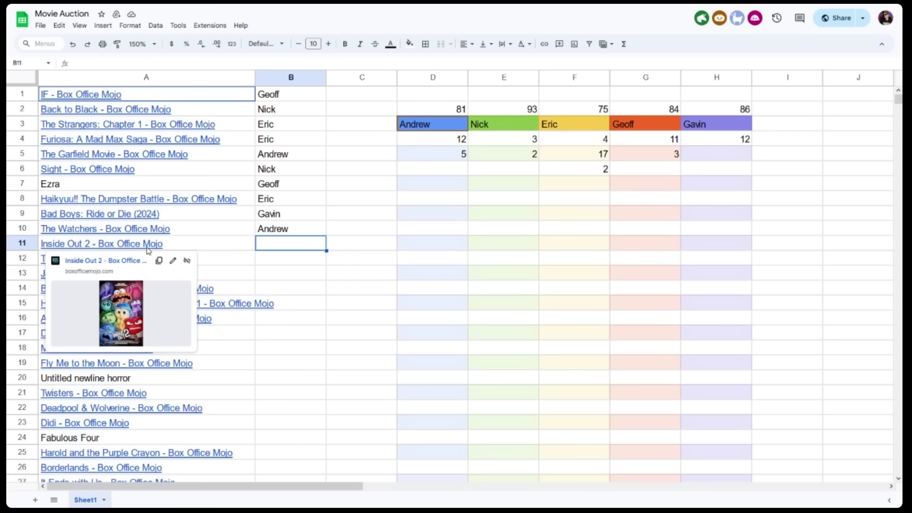
{"action": "double_click", "coordinate": [302, 243]}
{"action": "type", "text": "Gavin"}
{"action": "key", "text": "Return"}
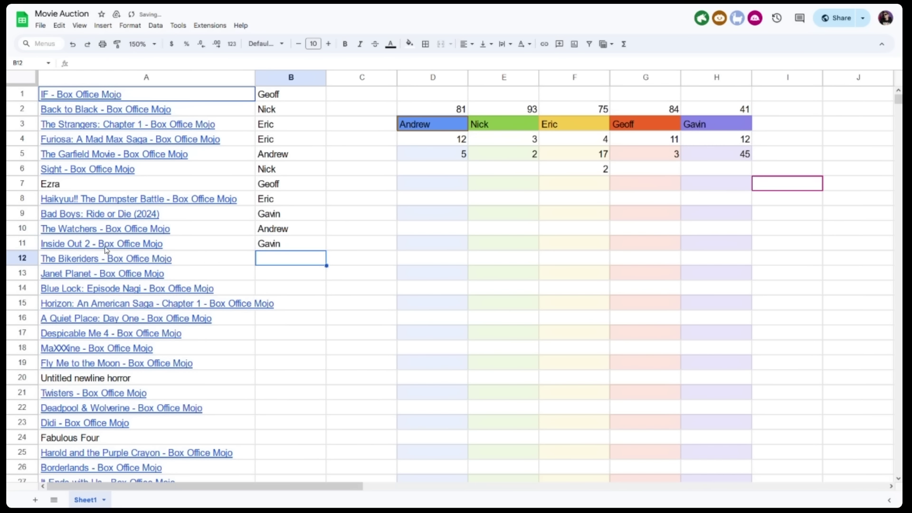
Enter the name of column G's bidder as winner of The Bikeriders in B12
{"action": "mouse_move", "coordinate": [105, 247]}
{"action": "left_click", "coordinate": [844, 261]}
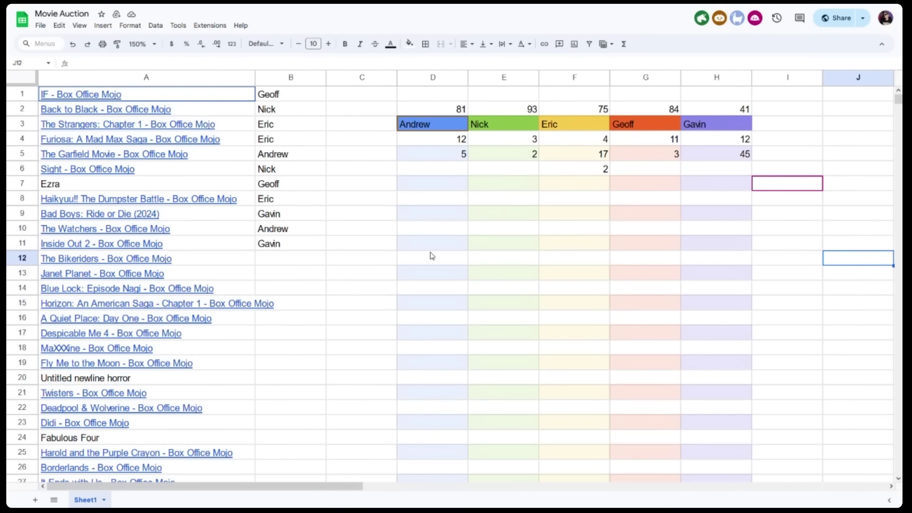
{"action": "mouse_move", "coordinate": [122, 262]}
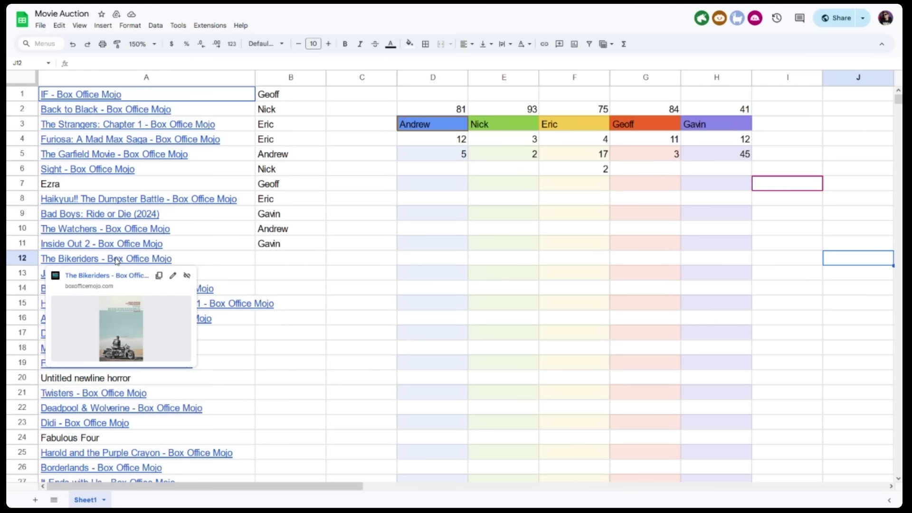
{"action": "left_click", "coordinate": [283, 259]}
{"action": "type", "text": "Geoff"}
{"action": "key", "text": "Return"}
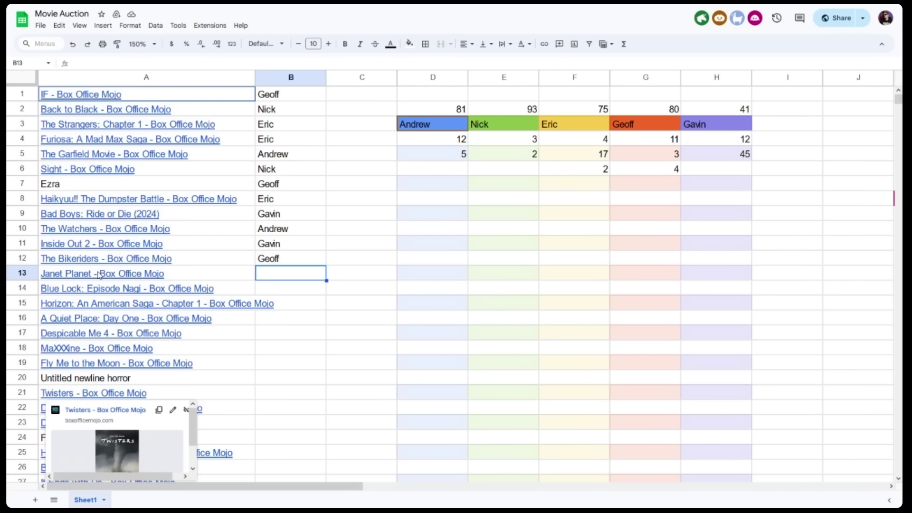
Enter the name of column F's bidder as winner of Janet Planet in B13
{"action": "mouse_move", "coordinate": [98, 275]}
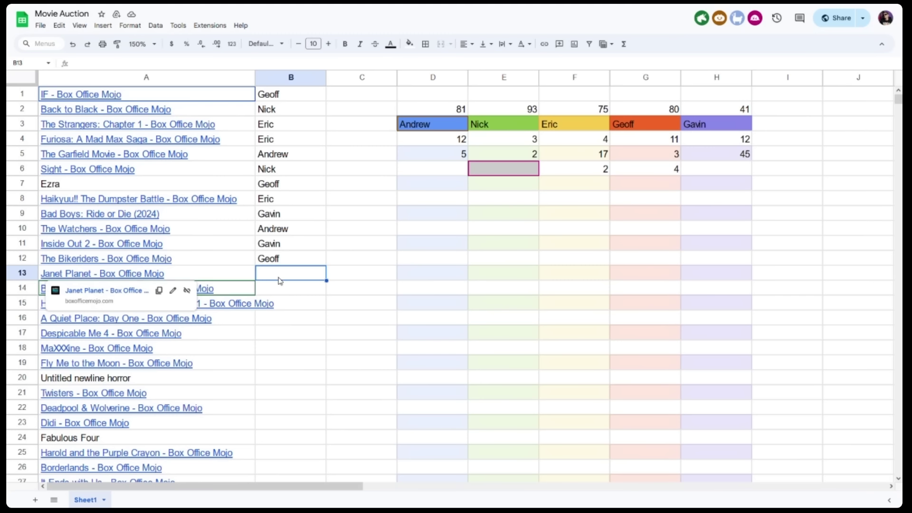
{"action": "type", "text": "Eric"}
{"action": "key", "text": "Return"}
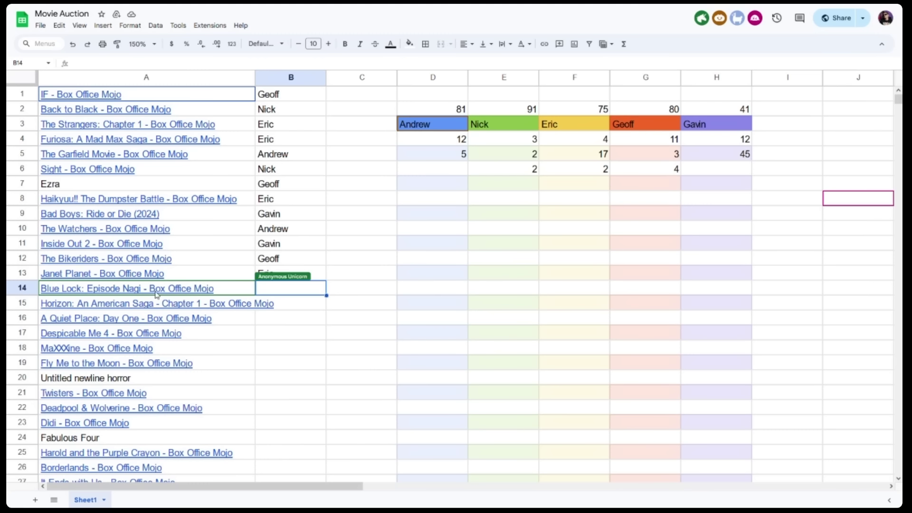
Enter the name of column E's bidder as winner of Blue Lock: Episode Nagi in B14
{"action": "mouse_move", "coordinate": [157, 293]}
{"action": "mouse_move", "coordinate": [142, 275]}
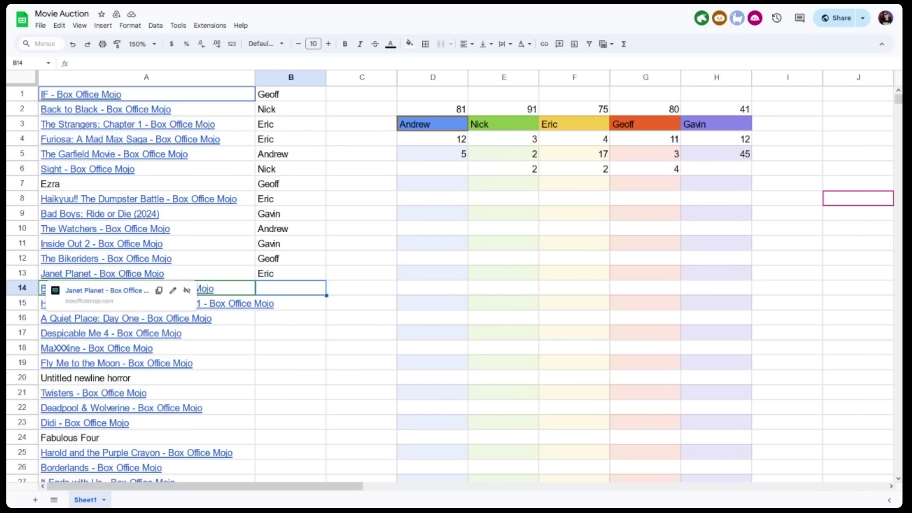
{"action": "mouse_move", "coordinate": [211, 291]}
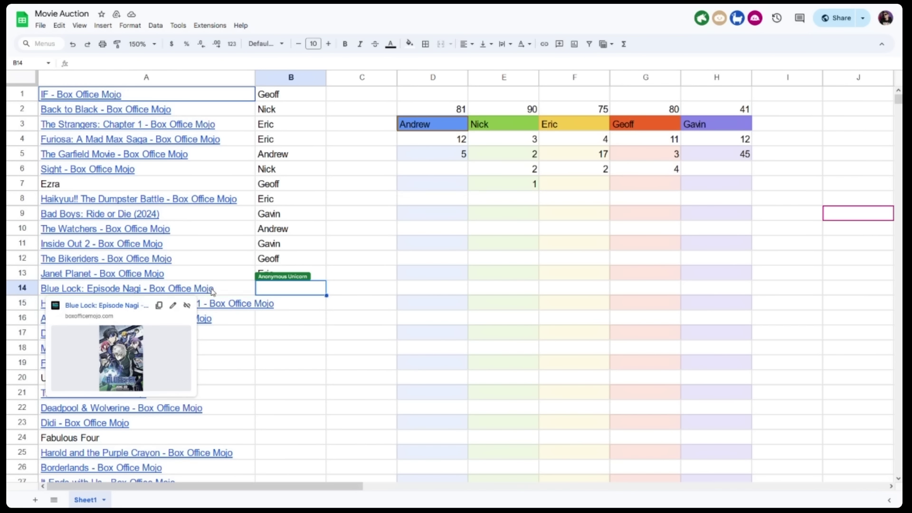
{"action": "double_click", "coordinate": [298, 286]}
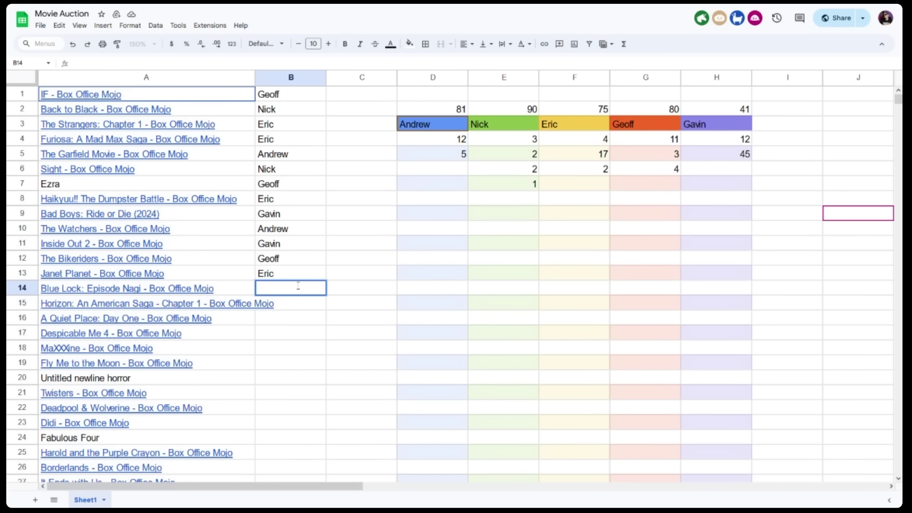
{"action": "type", "text": "Nick"}
{"action": "key", "text": "Return"}
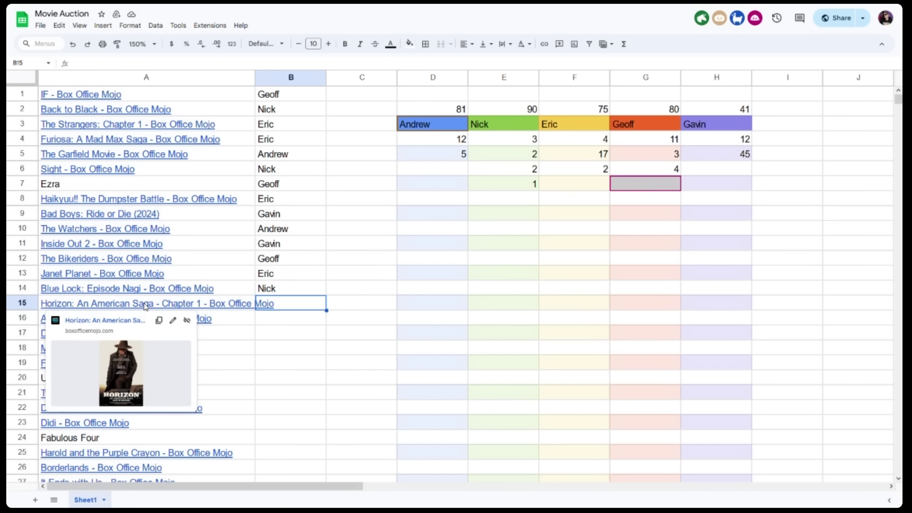
{"action": "double_click", "coordinate": [296, 305]}
{"action": "type", "text": "22"}
{"action": "key", "text": "Return"}
Enter the name of column G's bidder as winner of Horizon: An American Saga - Chapter 1 in B15
{"action": "left_click", "coordinate": [325, 307]}
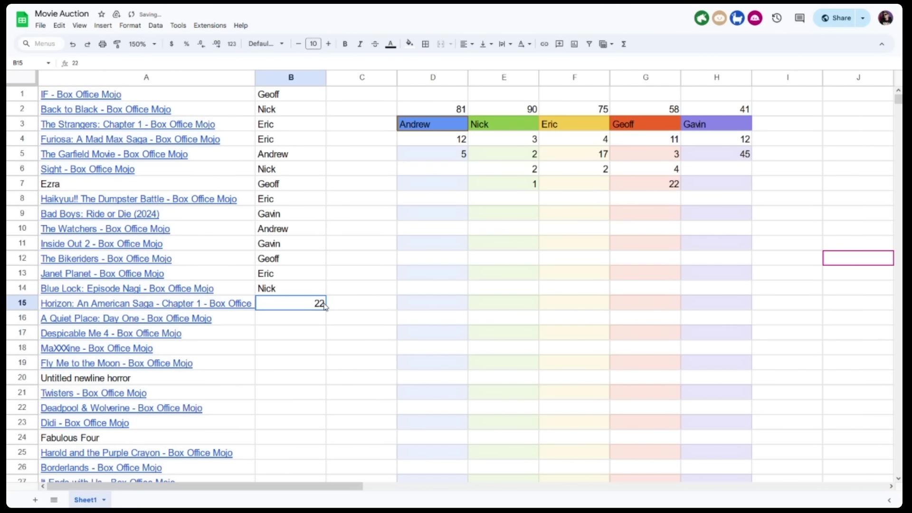
{"action": "type", "text": "Geoff"}
{"action": "key", "text": "Return"}
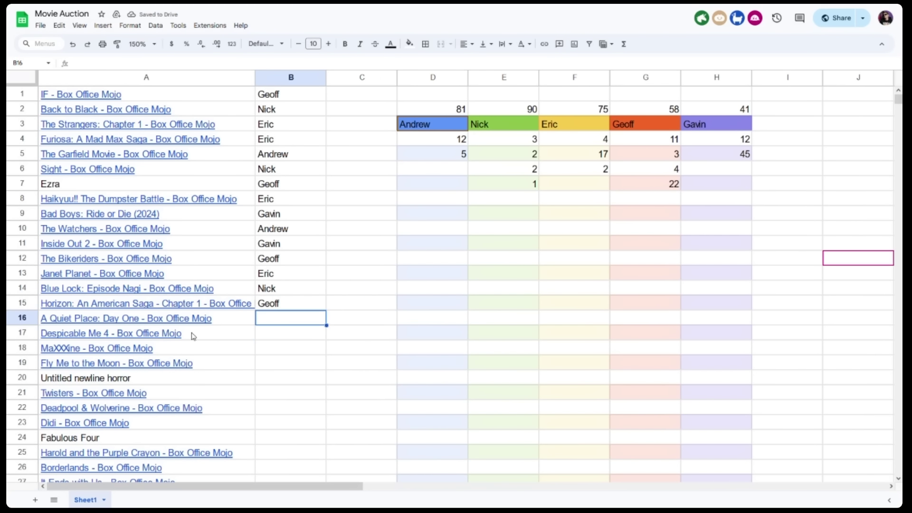
Enter the name of column E's bidder as winner of A Quiet Place: Day One in B16
{"action": "mouse_move", "coordinate": [193, 324]}
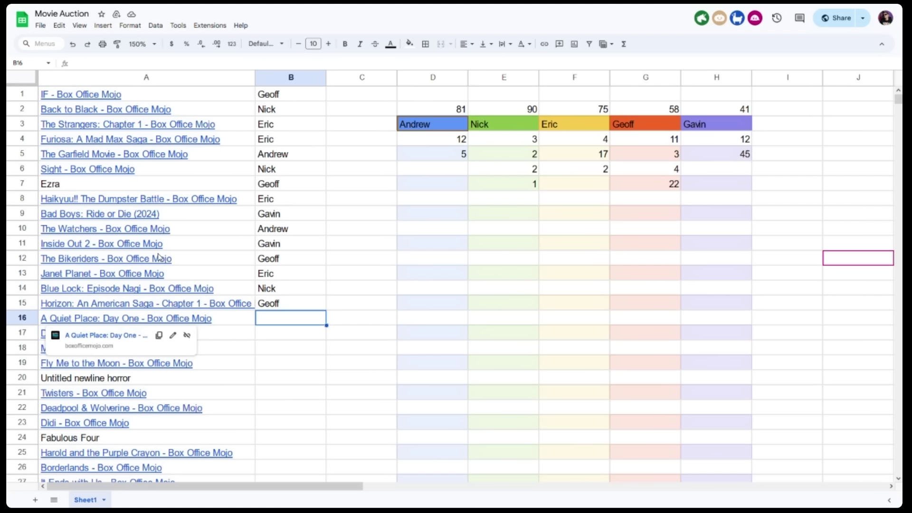
{"action": "double_click", "coordinate": [298, 319]}
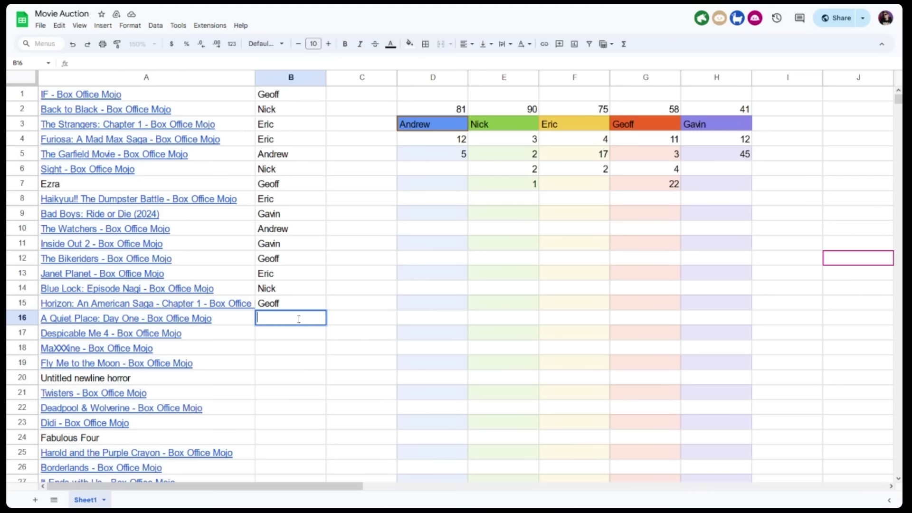
{"action": "type", "text": "Nick"}
{"action": "key", "text": "Return"}
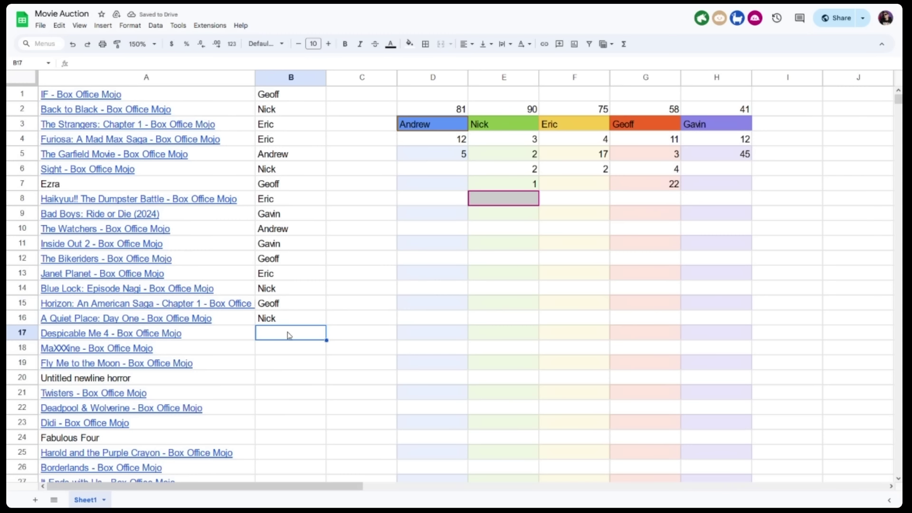
Enter the name of column E's bidder as winner of Despicable Me 4 in B17
{"action": "mouse_move", "coordinate": [108, 335]}
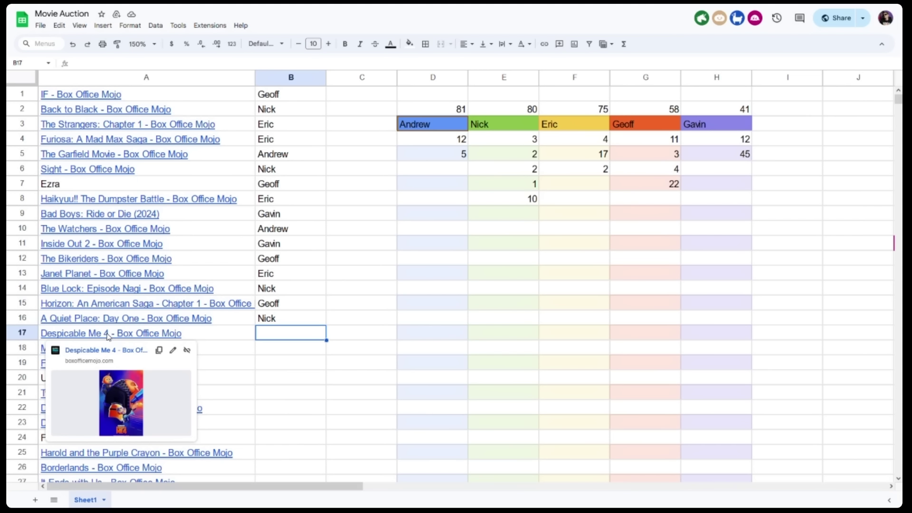
{"action": "scroll", "coordinate": [281, 389], "scroll_direction": "down", "scroll_amount": 6}
{"action": "scroll", "coordinate": [281, 389], "scroll_direction": "up", "scroll_amount": 6}
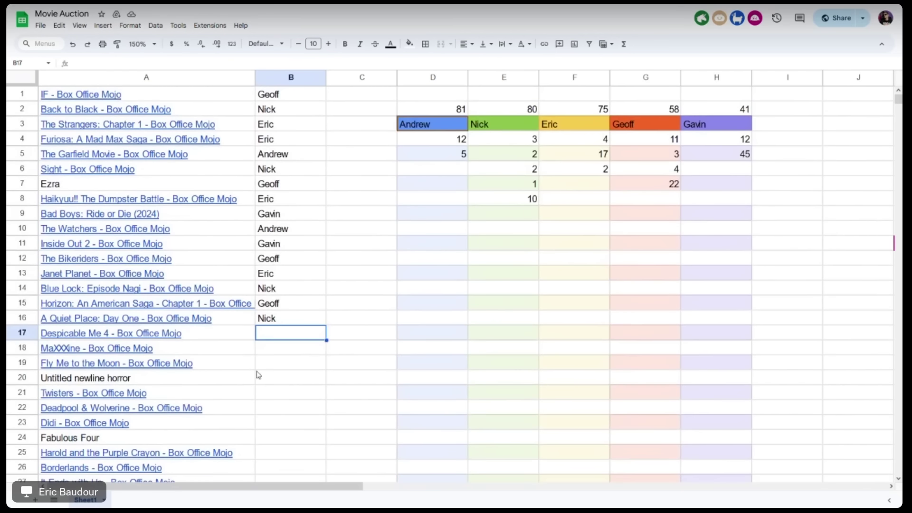
{"action": "mouse_move", "coordinate": [149, 338]}
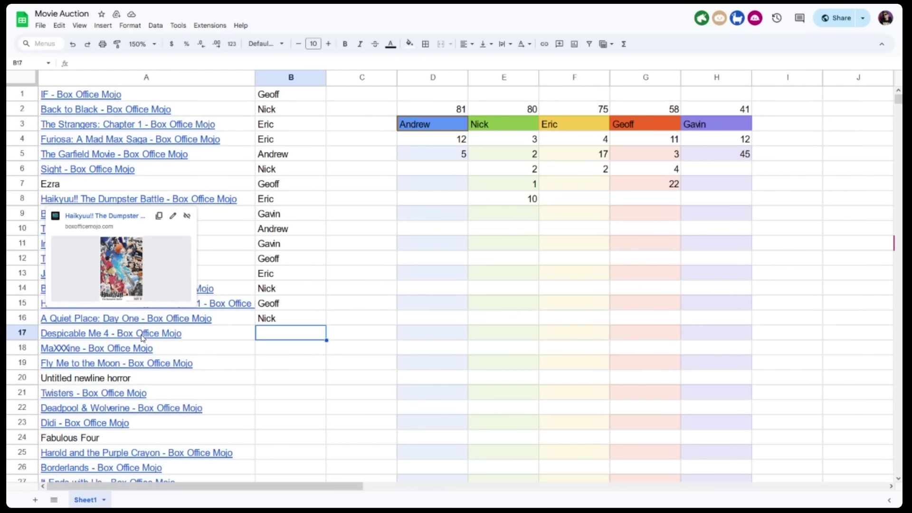
{"action": "mouse_move", "coordinate": [140, 337]}
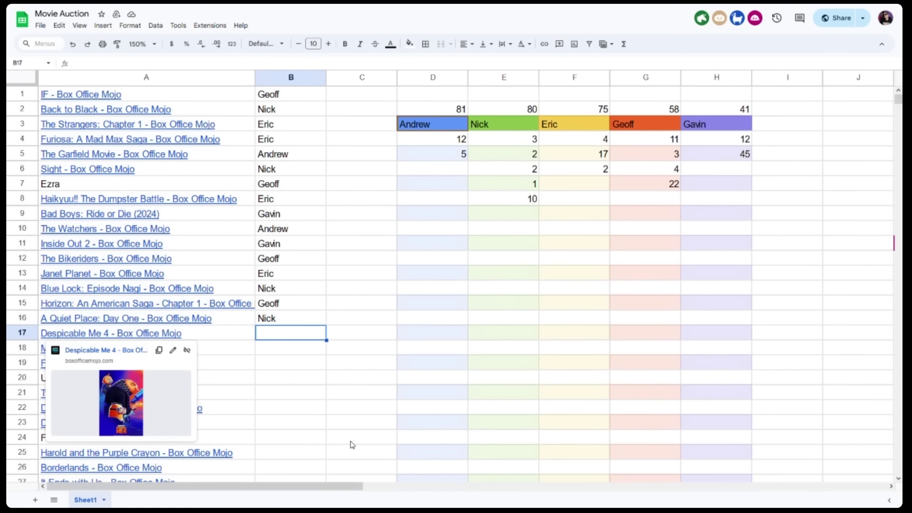
{"action": "double_click", "coordinate": [291, 334]}
{"action": "type", "text": "Nicvk"}
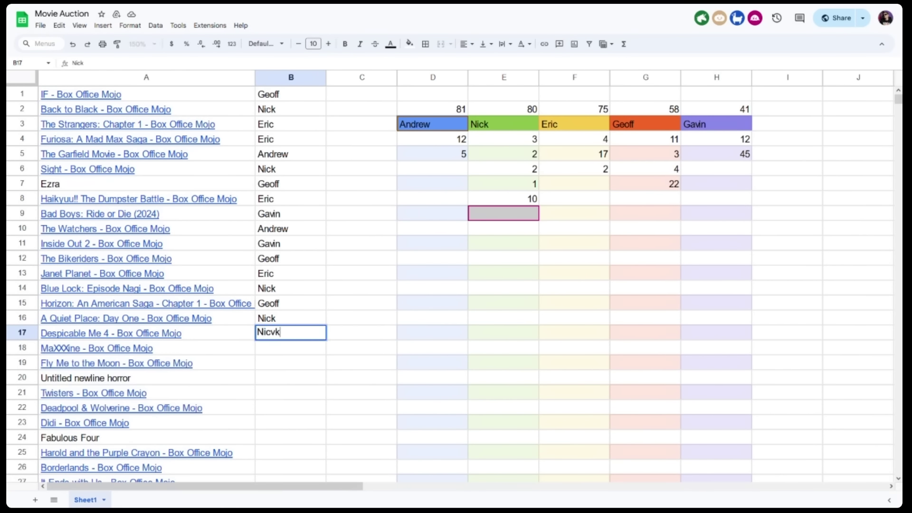
{"action": "key", "text": "BackSpace"}
{"action": "key", "text": "BackSpace"}
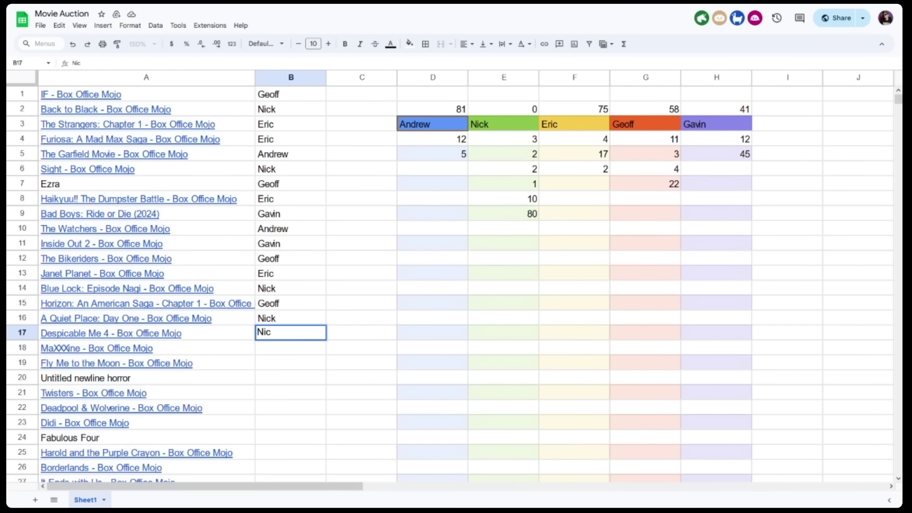
{"action": "type", "text": "k"}
{"action": "key", "text": "Return"}
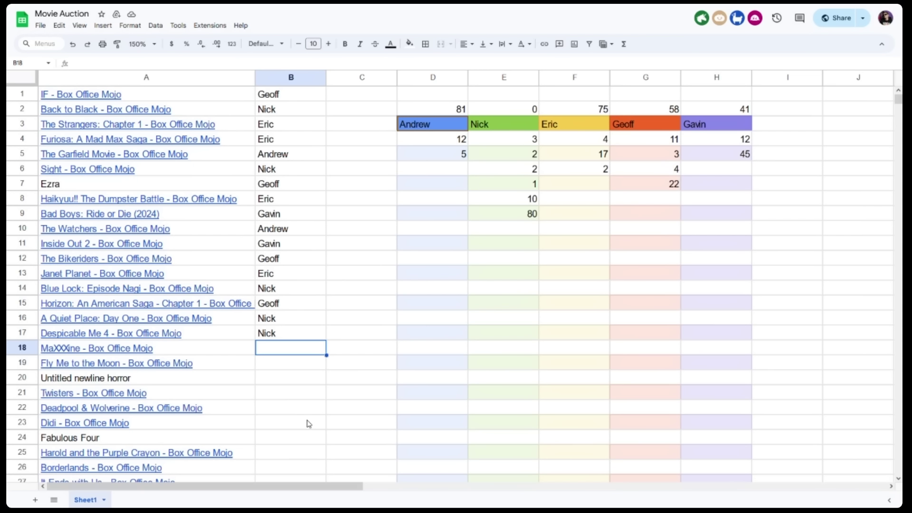
Enter the name of column F's bidder as winner of MaXXXine in B18
{"action": "mouse_move", "coordinate": [95, 351]}
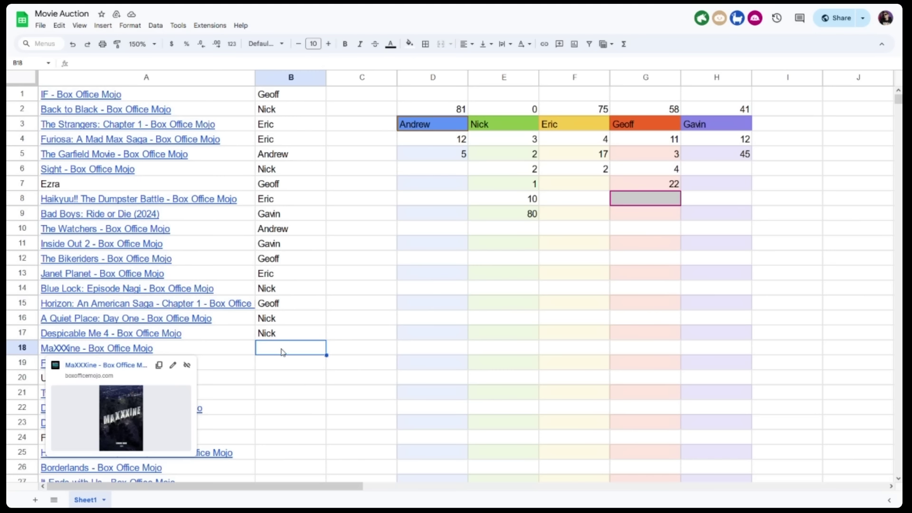
{"action": "type", "text": "Eric"}
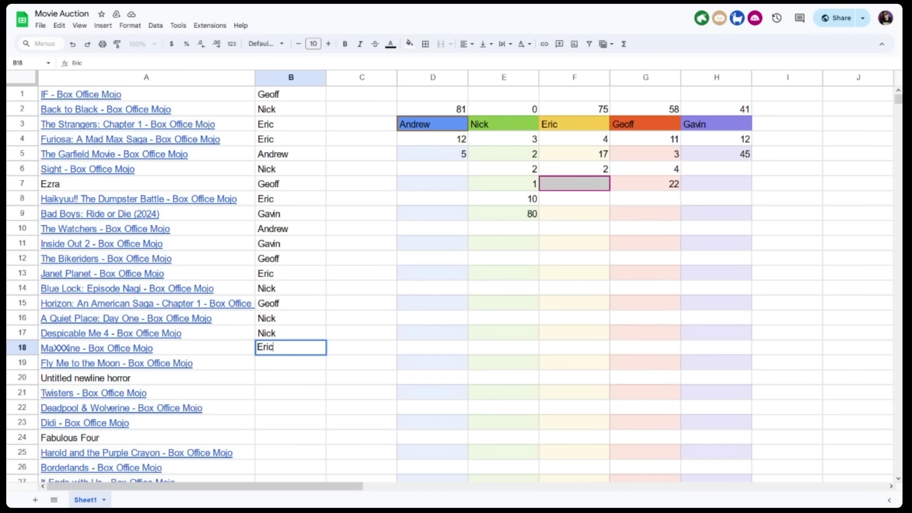
{"action": "left_click", "coordinate": [291, 369]}
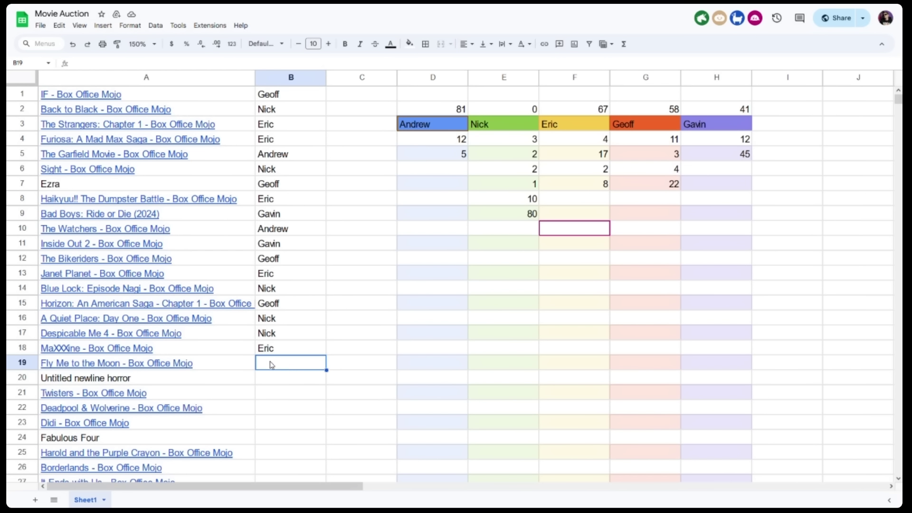
{"action": "mouse_move", "coordinate": [118, 366]}
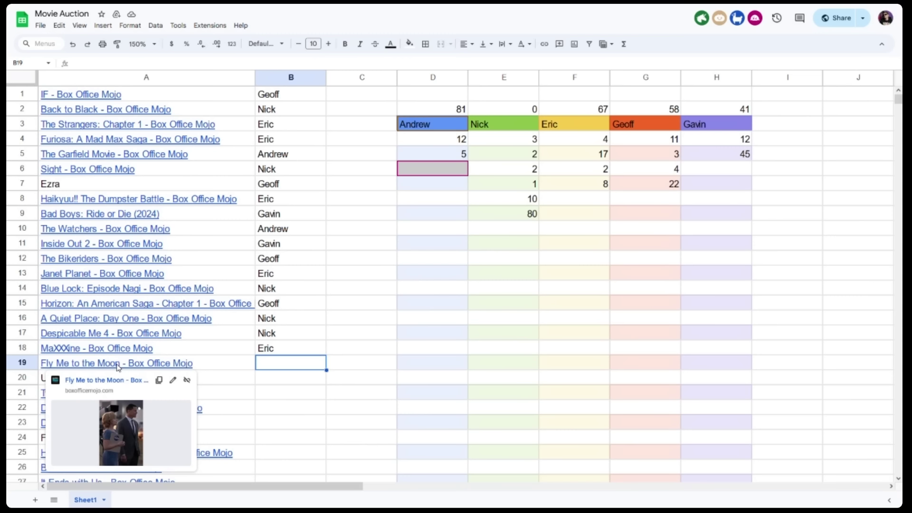
Enter the name of column D's bidder as winner of Fly Me to the Moon in B19
{"action": "double_click", "coordinate": [292, 364]}
{"action": "type", "text": "Andrew"}
{"action": "key", "text": "Return"}
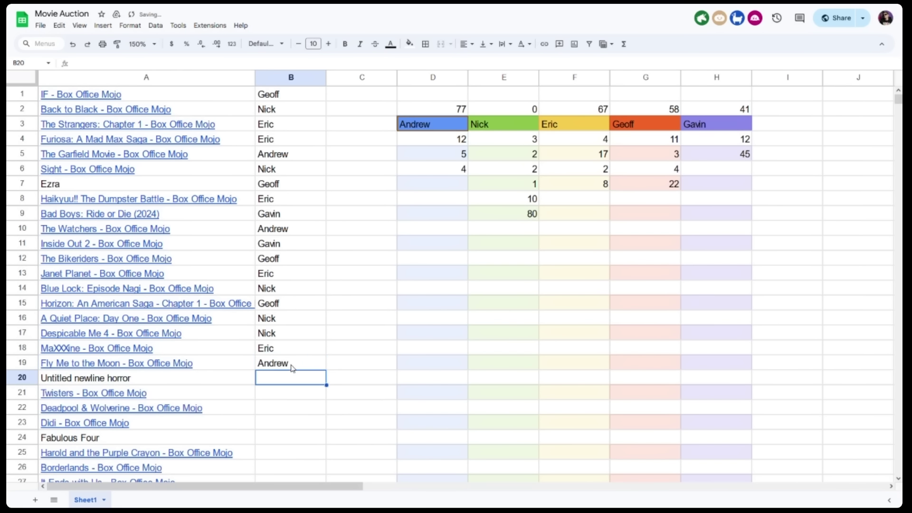
Enter the name of column G's bidder as winner of Untitled newline horror in B20
{"action": "left_click", "coordinate": [116, 380]}
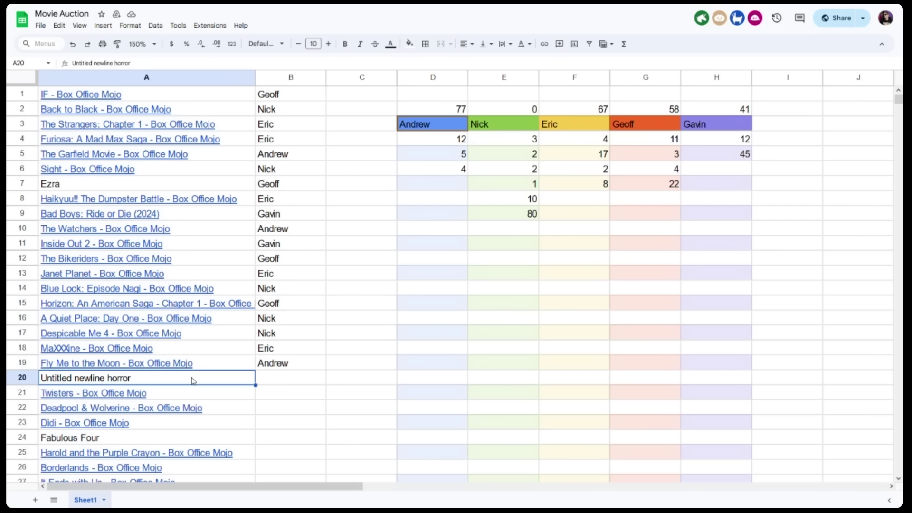
{"action": "left_click", "coordinate": [298, 381]}
{"action": "type", "text": "Geoff"}
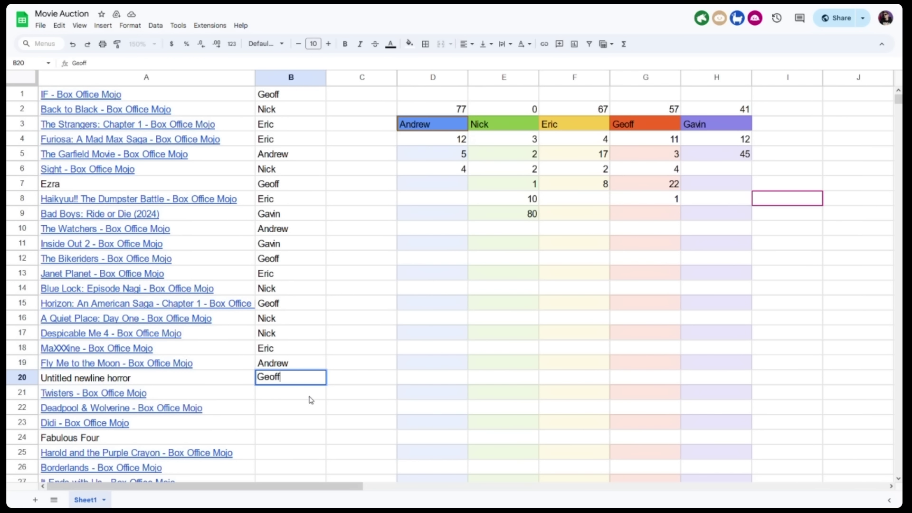
{"action": "left_click", "coordinate": [314, 398]}
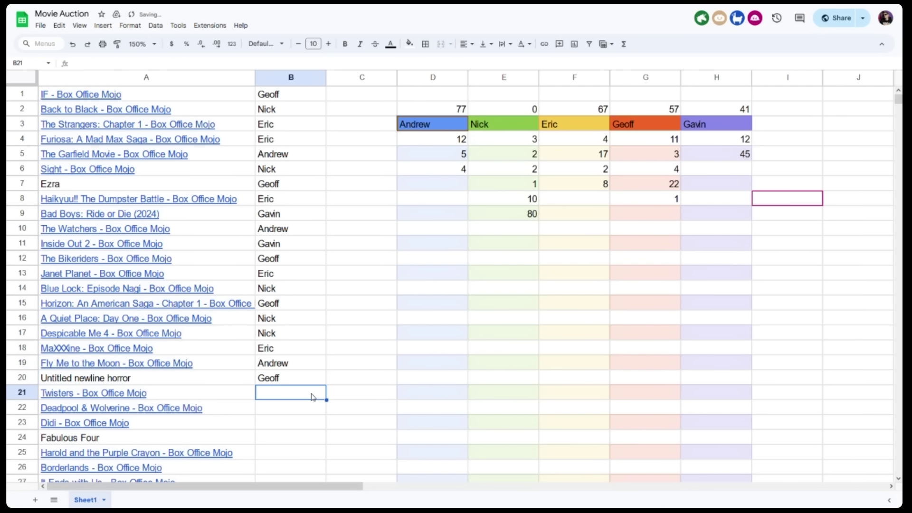
Append "(David Chase/Terrance Winter)" to the Untitled newline horror title in A20
{"action": "double_click", "coordinate": [195, 380]}
{"action": "type", "text": "("}
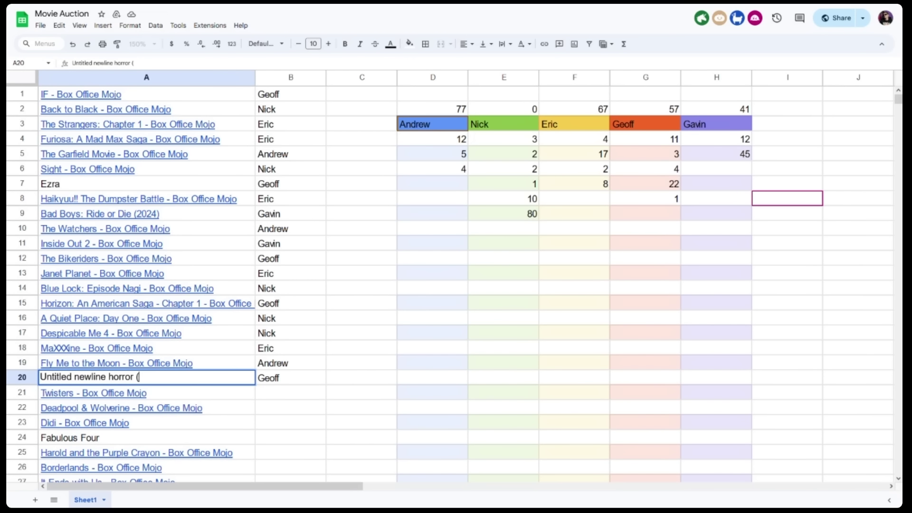
{"action": "type", "text": "David"}
{"action": "key", "text": "BackSpace"}
{"action": "type", "text": "David Chase/Te"}
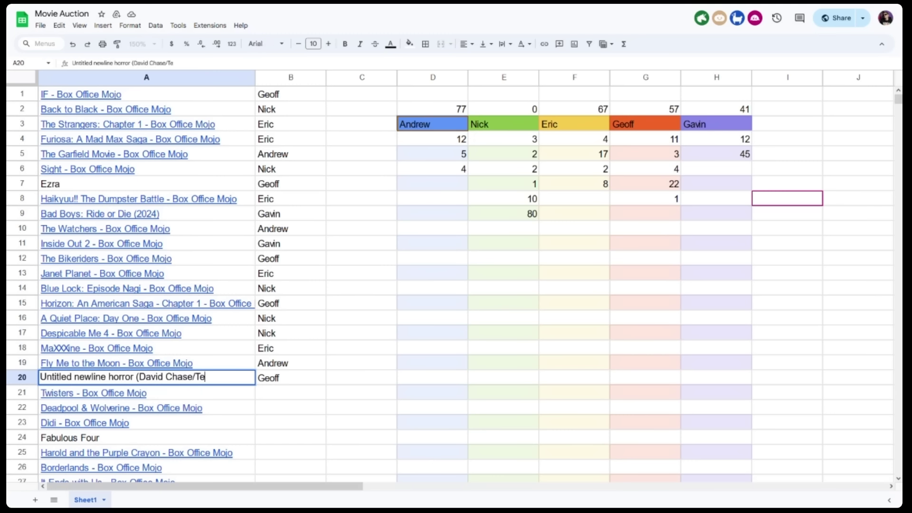
{"action": "type", "text": "rrance Winter)"}
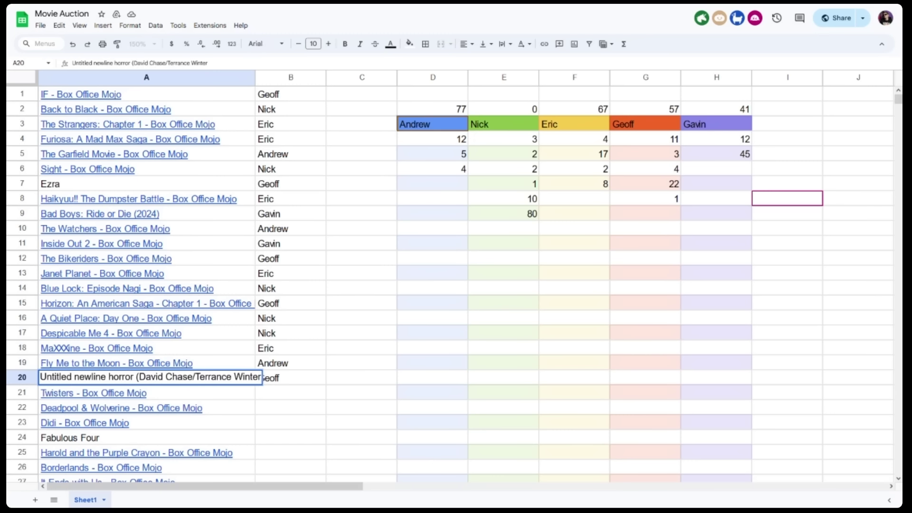
{"action": "left_click", "coordinate": [298, 383]}
{"action": "left_click", "coordinate": [241, 382]}
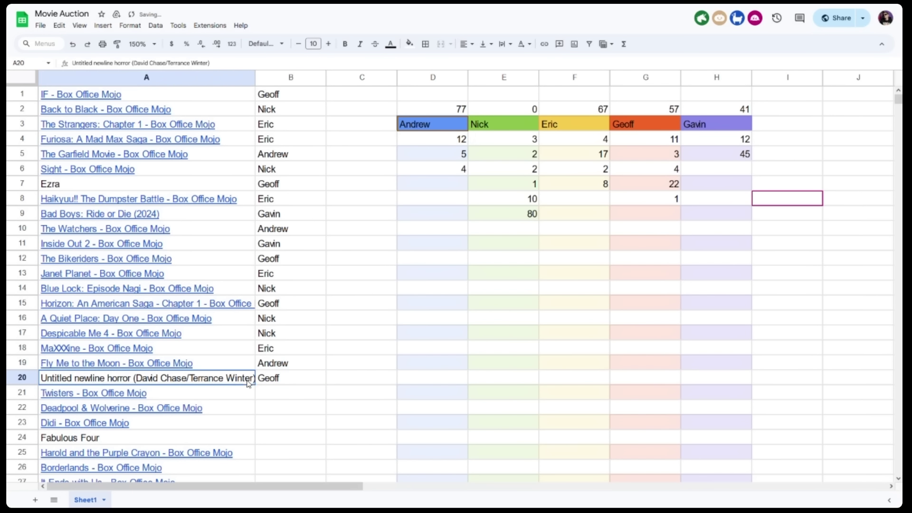
Enter the name of column D's bidder as winner of Twisters in B21
{"action": "left_click", "coordinate": [291, 395]}
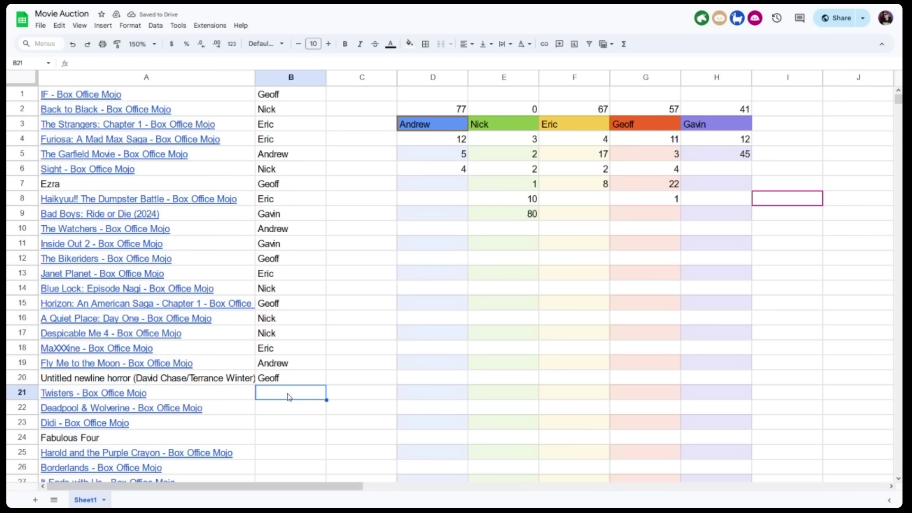
{"action": "mouse_move", "coordinate": [111, 394]}
{"action": "mouse_move", "coordinate": [105, 396]}
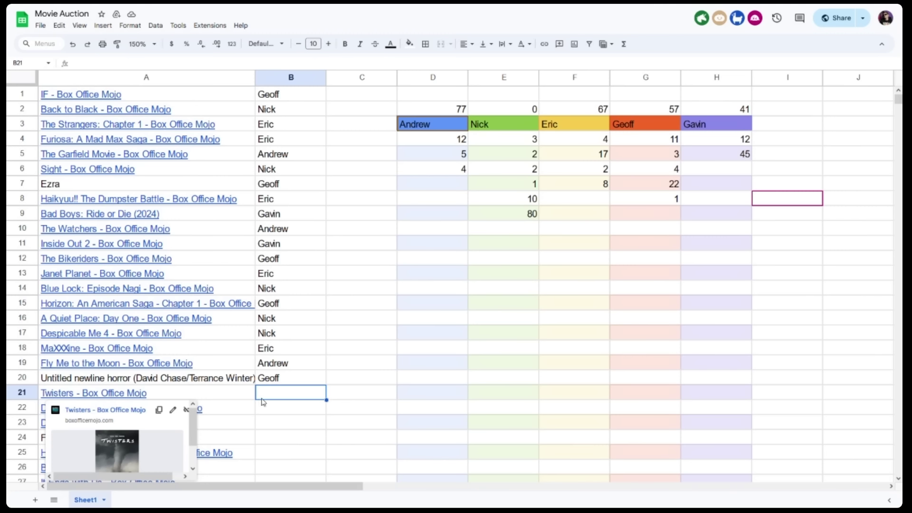
{"action": "double_click", "coordinate": [289, 392]}
{"action": "type", "text": "Andrew"}
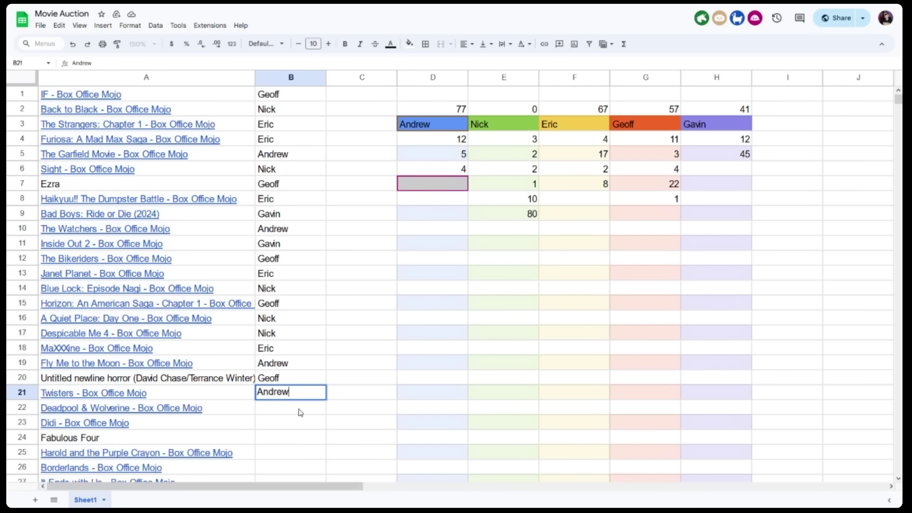
{"action": "scroll", "coordinate": [301, 409], "scroll_direction": "down", "scroll_amount": 2}
{"action": "key", "text": "Return"}
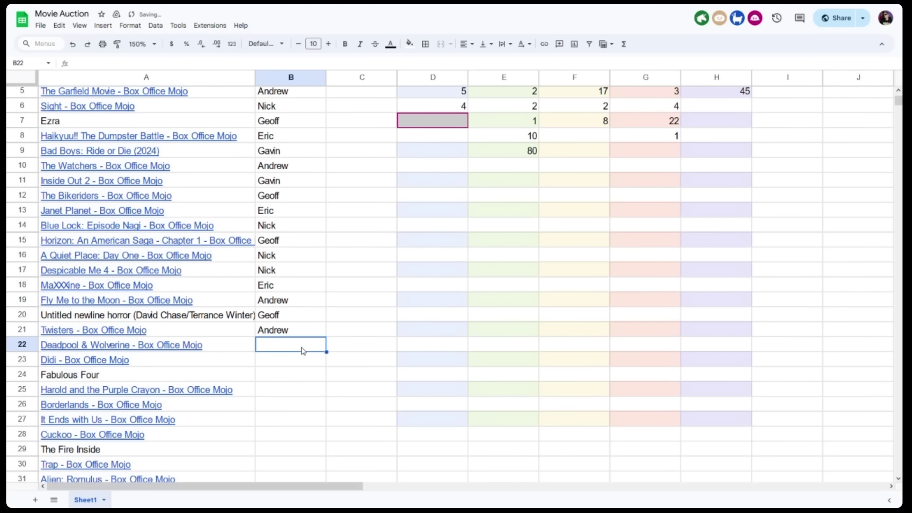
Enter the name of column D's bidder as winner of Deadpool & Wolverine in B22
{"action": "scroll", "coordinate": [282, 420], "scroll_direction": "up", "scroll_amount": 2}
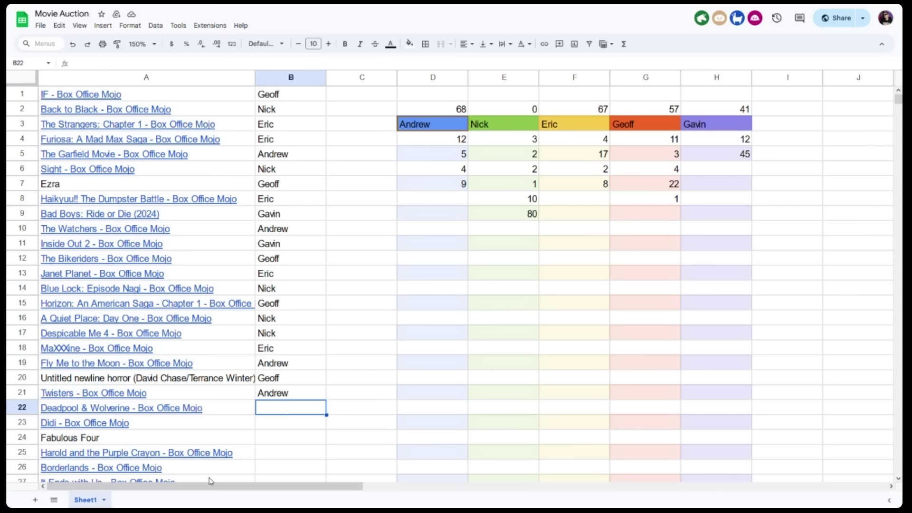
{"action": "key", "text": "Down"}
{"action": "left_click", "coordinate": [286, 412]}
{"action": "type", "text": "Andrew"}
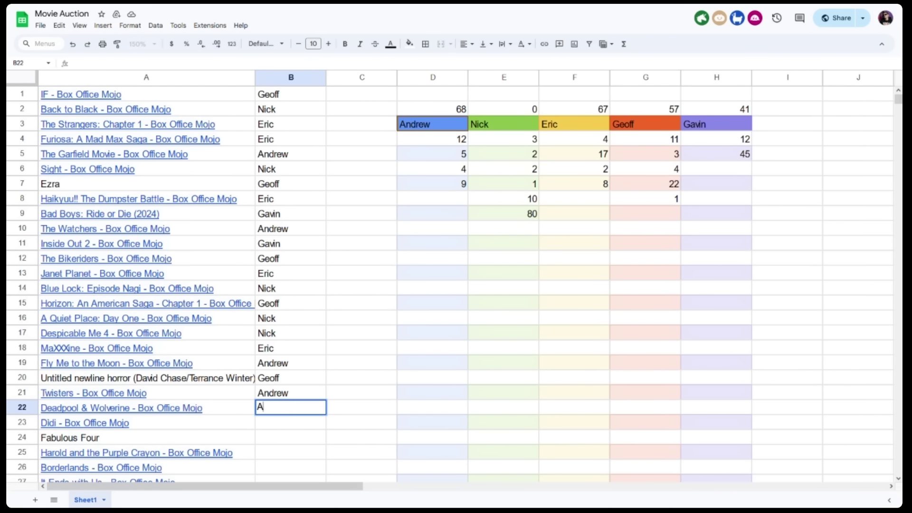
{"action": "left_click", "coordinate": [280, 421]}
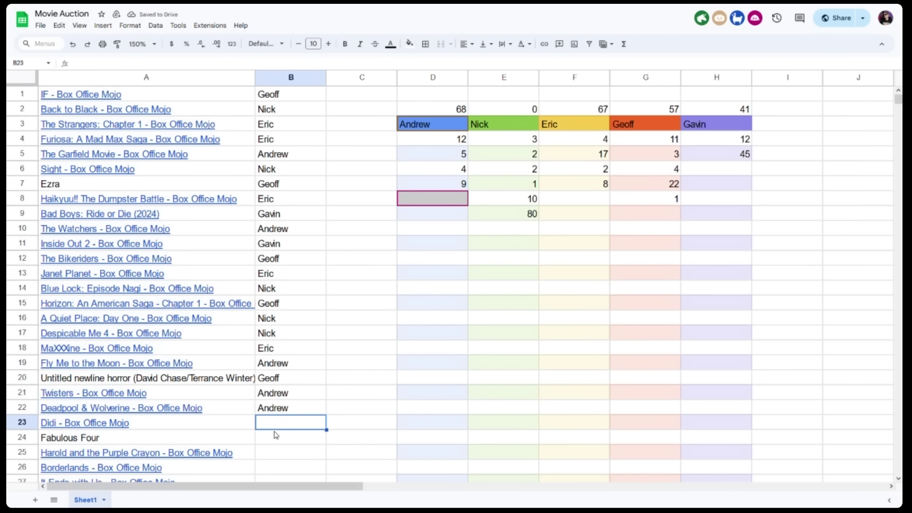
Enter the name of column F's bidder as winner of Didi in B23
{"action": "mouse_move", "coordinate": [87, 423]}
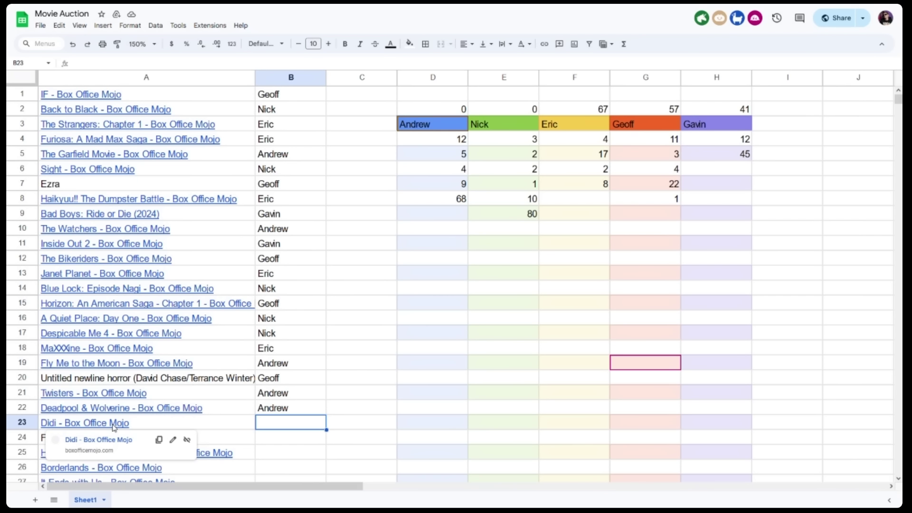
{"action": "double_click", "coordinate": [286, 421]}
{"action": "type", "text": "Eric"}
{"action": "key", "text": "Return"}
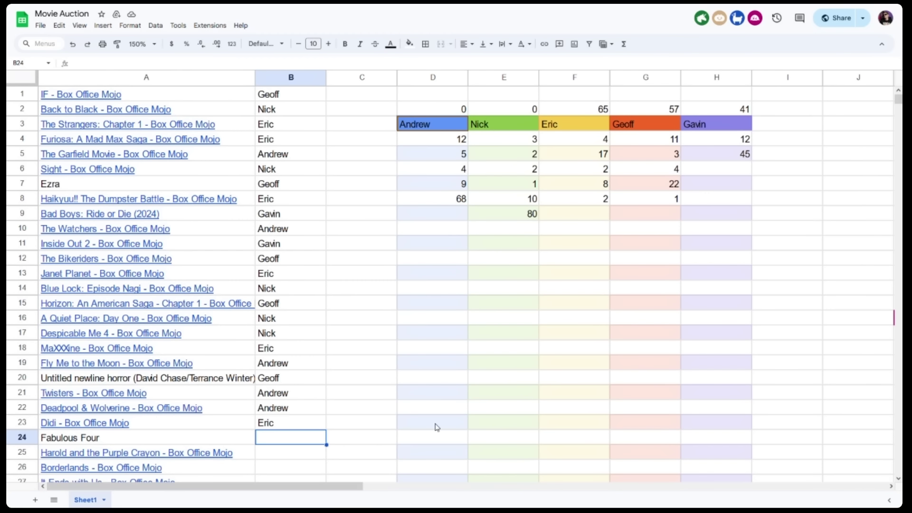
Enter the name of column G's bidder as winner of Fabulous Four in B24
{"action": "scroll", "coordinate": [429, 433], "scroll_direction": "down", "scroll_amount": 2}
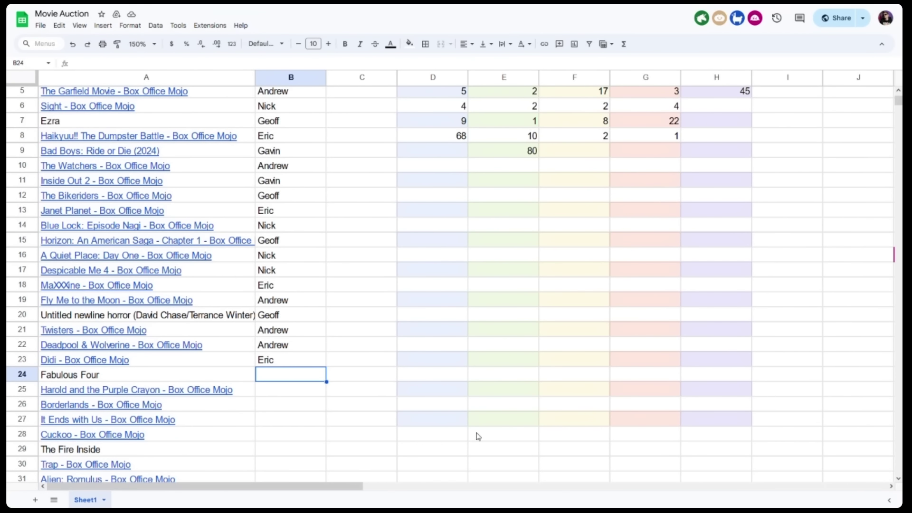
{"action": "scroll", "coordinate": [297, 378], "scroll_direction": "up", "scroll_amount": 2}
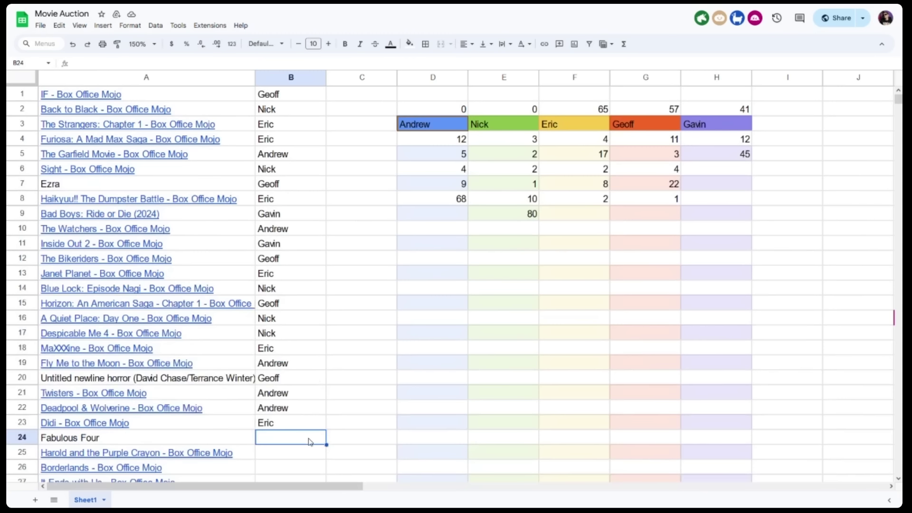
{"action": "type", "text": "Geoff"}
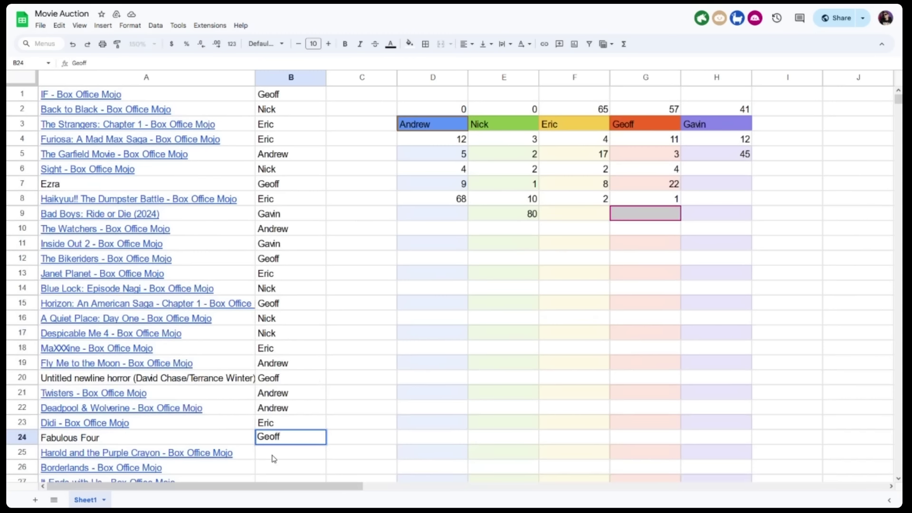
{"action": "key", "text": "Return"}
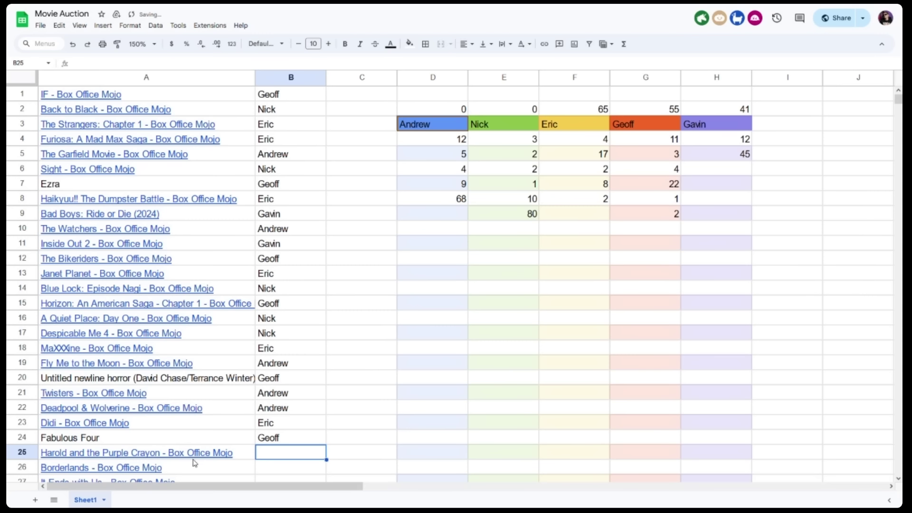
Enter the name of column F's bidder as winner of Harold and the Purple Crayon in B25
{"action": "mouse_move", "coordinate": [197, 460]}
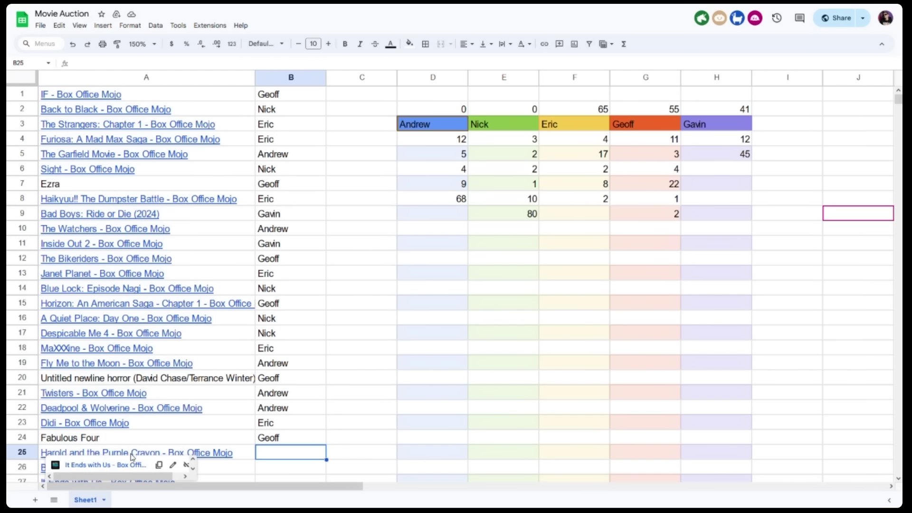
{"action": "scroll", "coordinate": [315, 452], "scroll_direction": "down", "scroll_amount": 5}
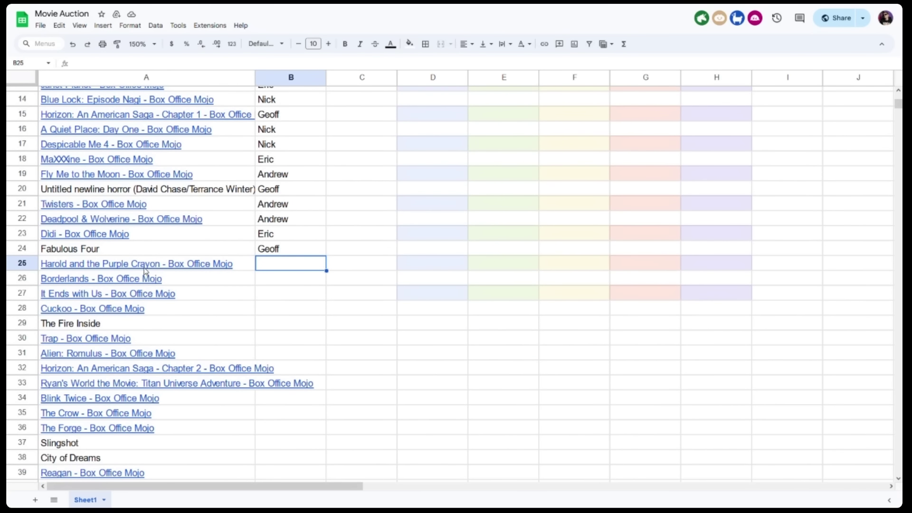
{"action": "mouse_move", "coordinate": [179, 269]}
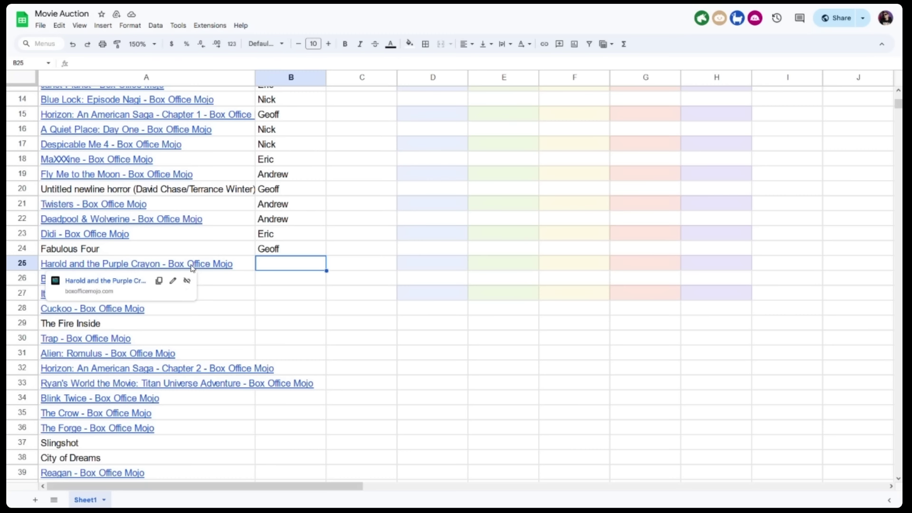
{"action": "scroll", "coordinate": [247, 283], "scroll_direction": "up", "scroll_amount": 3}
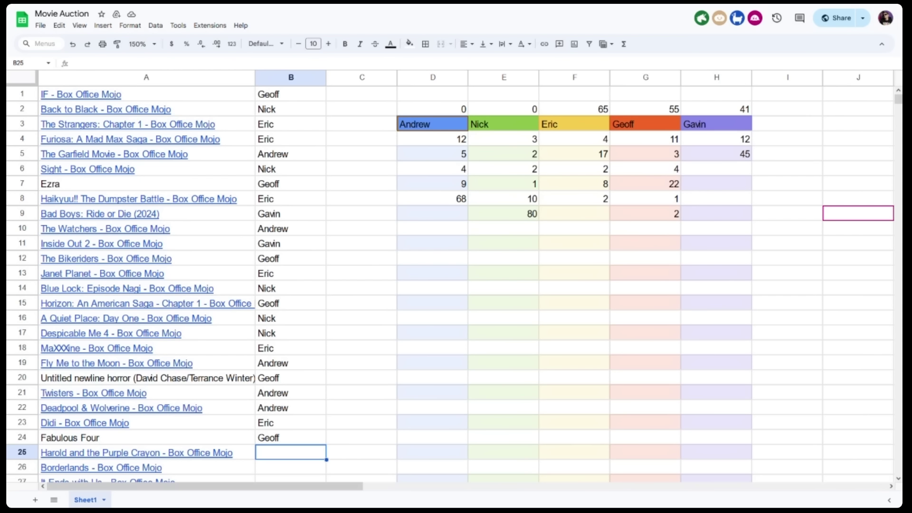
{"action": "double_click", "coordinate": [291, 457]}
{"action": "type", "text": "Eric"}
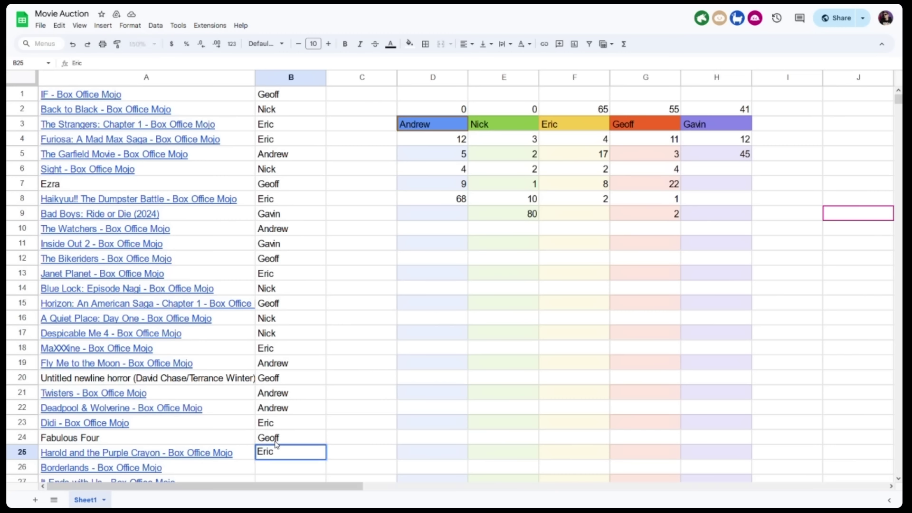
{"action": "key", "text": "Return"}
Review the unsold movies from Borderlands onward against the bidders' remaining budgets and recorded prices
{"action": "scroll", "coordinate": [290, 456], "scroll_direction": "down", "scroll_amount": 2}
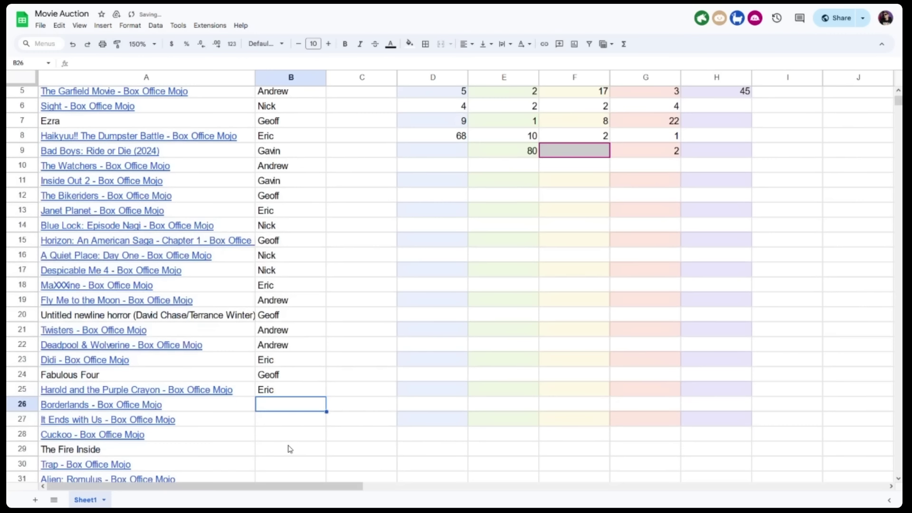
{"action": "mouse_move", "coordinate": [108, 409]}
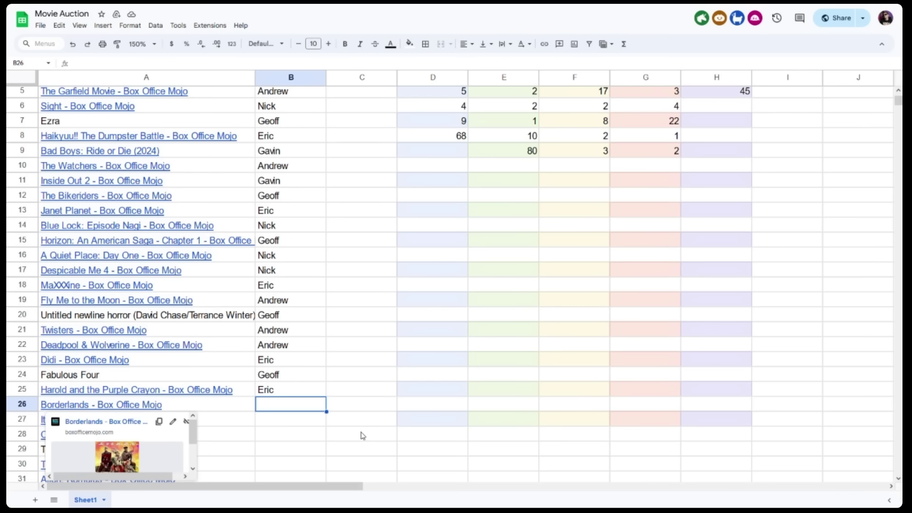
{"action": "scroll", "coordinate": [372, 432], "scroll_direction": "down", "scroll_amount": 3}
{"action": "scroll", "coordinate": [435, 432], "scroll_direction": "down", "scroll_amount": 1}
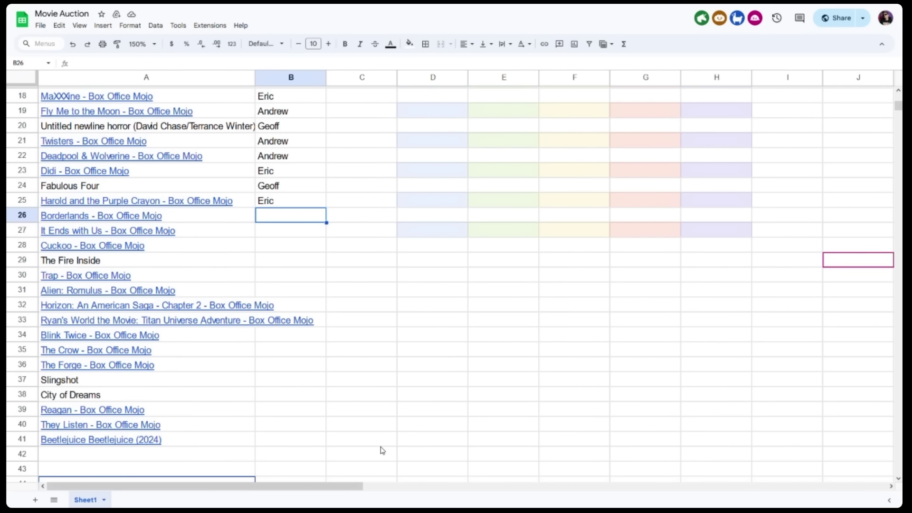
{"action": "scroll", "coordinate": [382, 450], "scroll_direction": "up", "scroll_amount": 1}
{"action": "scroll", "coordinate": [383, 450], "scroll_direction": "up", "scroll_amount": 3}
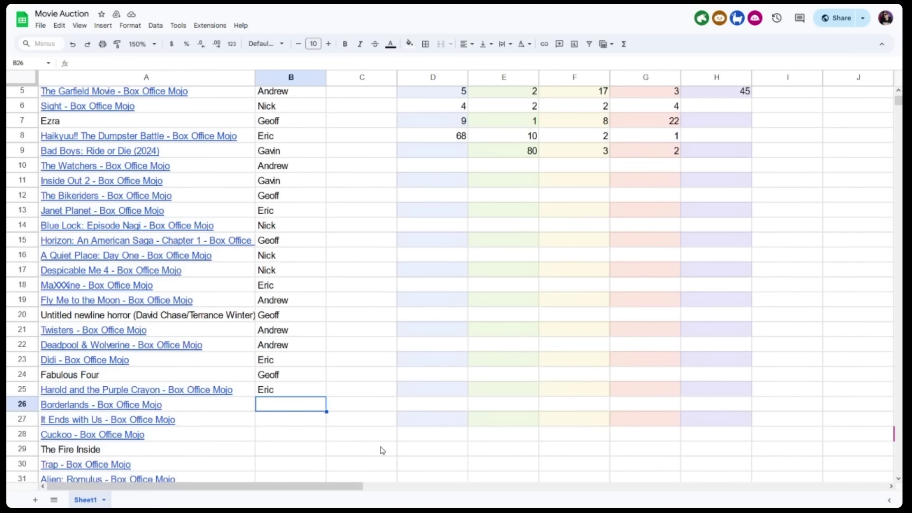
{"action": "scroll", "coordinate": [318, 430], "scroll_direction": "down", "scroll_amount": 1}
{"action": "scroll", "coordinate": [347, 430], "scroll_direction": "up", "scroll_amount": 2}
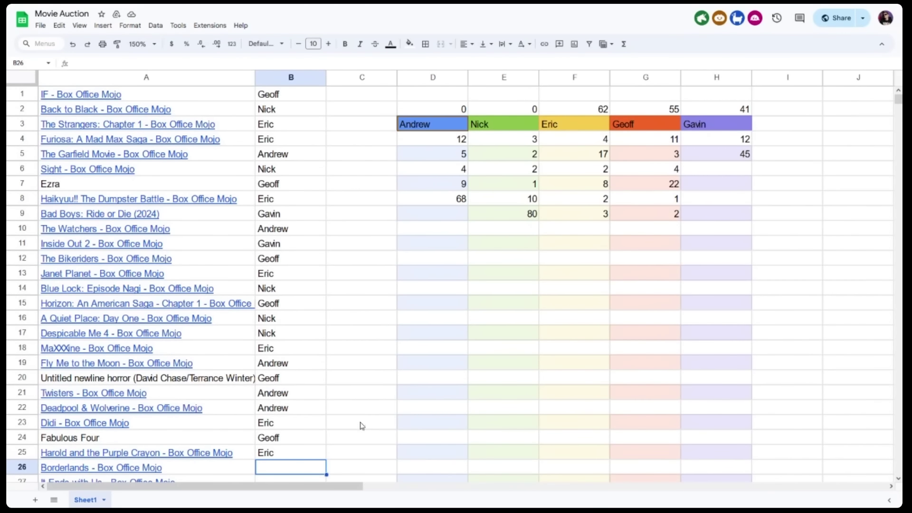
{"action": "scroll", "coordinate": [376, 433], "scroll_direction": "down", "scroll_amount": 1}
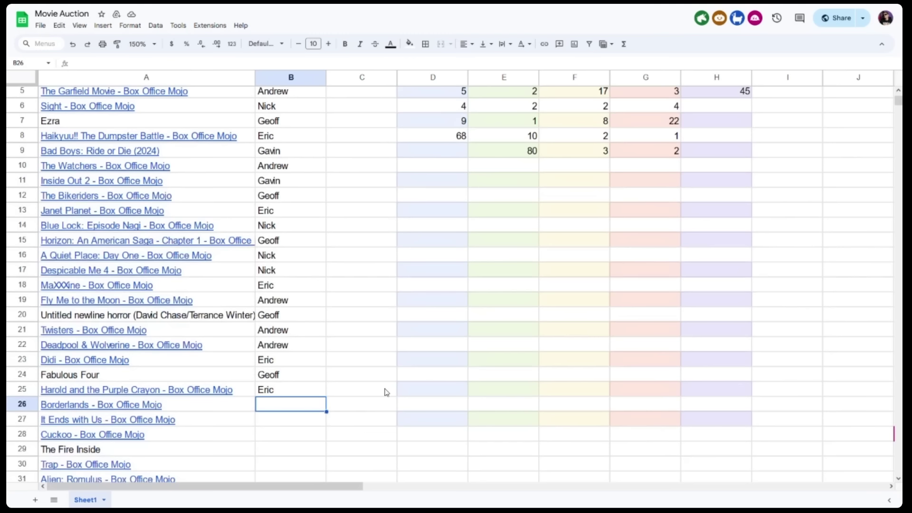
{"action": "scroll", "coordinate": [389, 396], "scroll_direction": "up", "scroll_amount": 2}
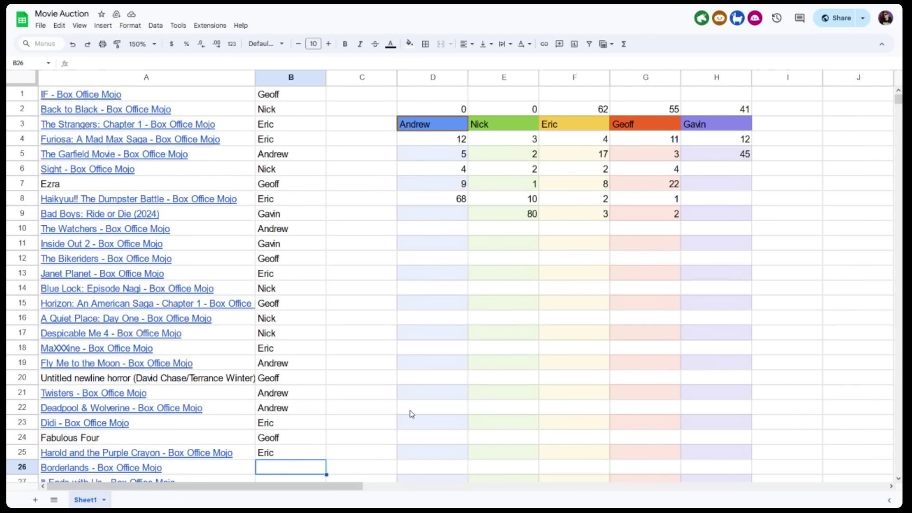
{"action": "scroll", "coordinate": [399, 445], "scroll_direction": "down", "scroll_amount": 2}
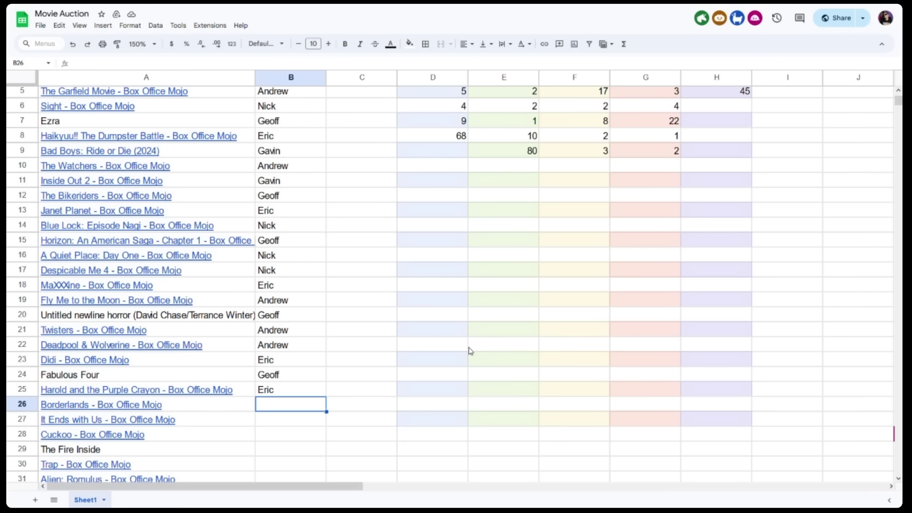
{"action": "scroll", "coordinate": [470, 350], "scroll_direction": "up", "scroll_amount": 2}
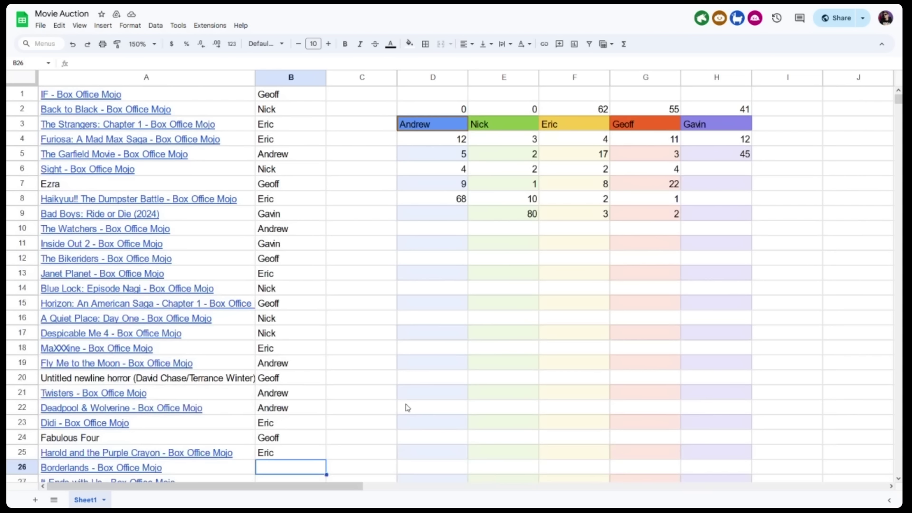
Enter the name of column F's bidder as winner of Borderlands in B26
{"action": "double_click", "coordinate": [300, 468]}
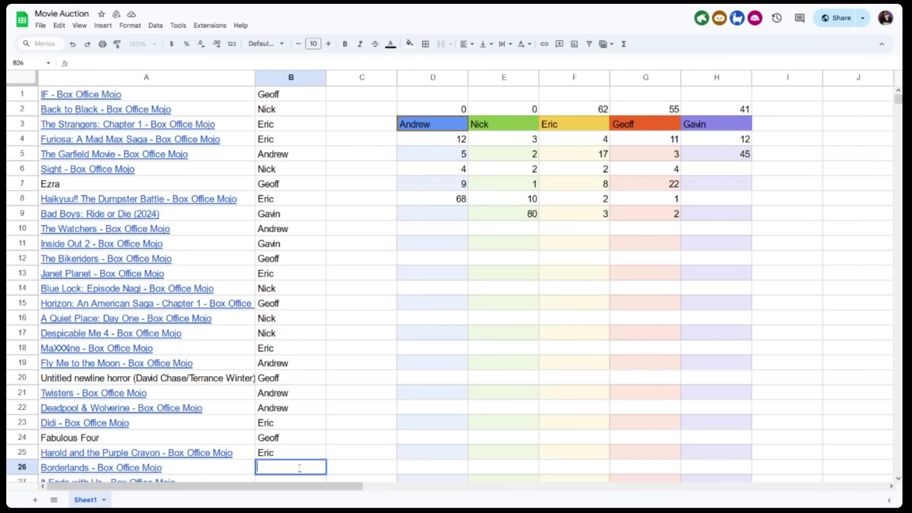
{"action": "type", "text": "Eric"}
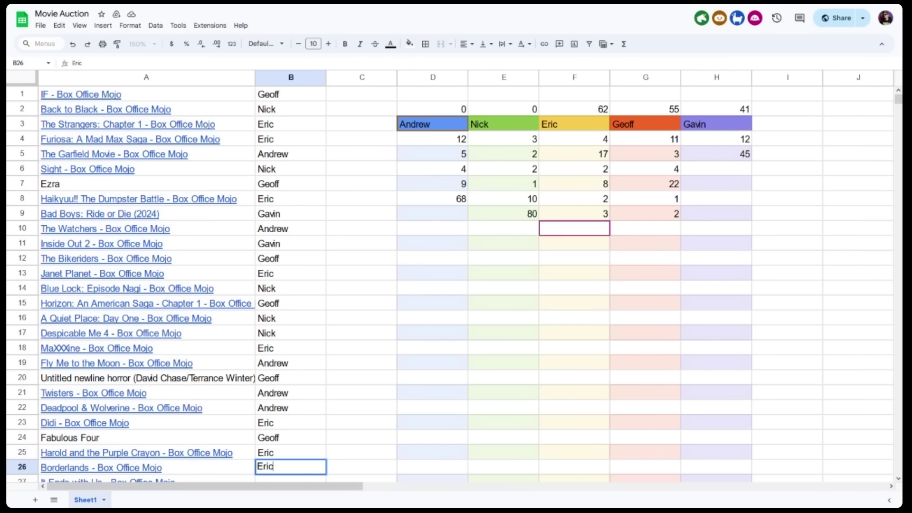
{"action": "key", "text": "Return"}
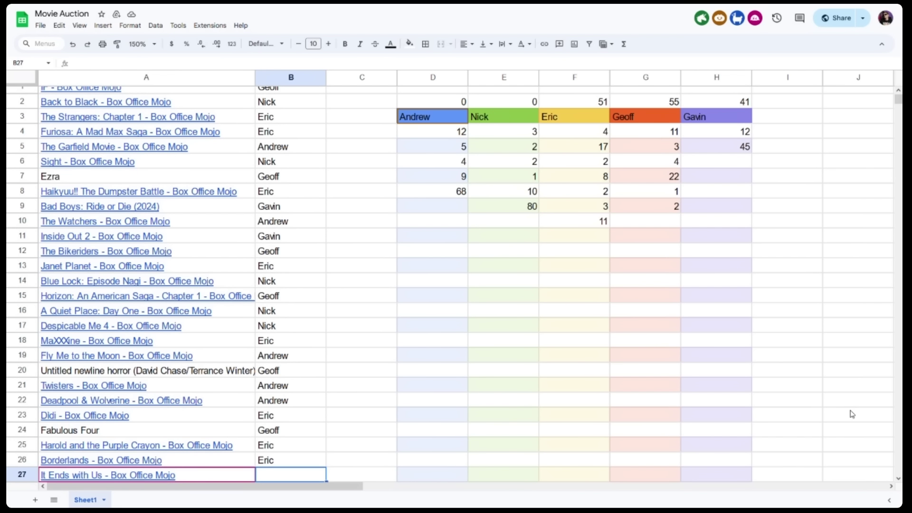
Enter the name of column G's bidder as winner of It Ends with Us in B27
{"action": "scroll", "coordinate": [850, 414], "scroll_direction": "down", "scroll_amount": 2}
{"action": "mouse_move", "coordinate": [93, 412]}
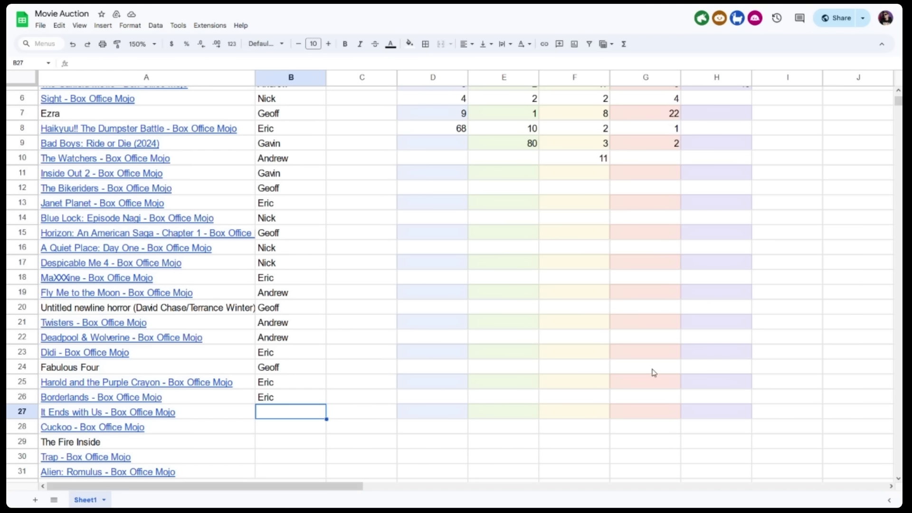
{"action": "scroll", "coordinate": [783, 371], "scroll_direction": "up", "scroll_amount": 2}
{"action": "scroll", "coordinate": [786, 393], "scroll_direction": "down", "scroll_amount": 4}
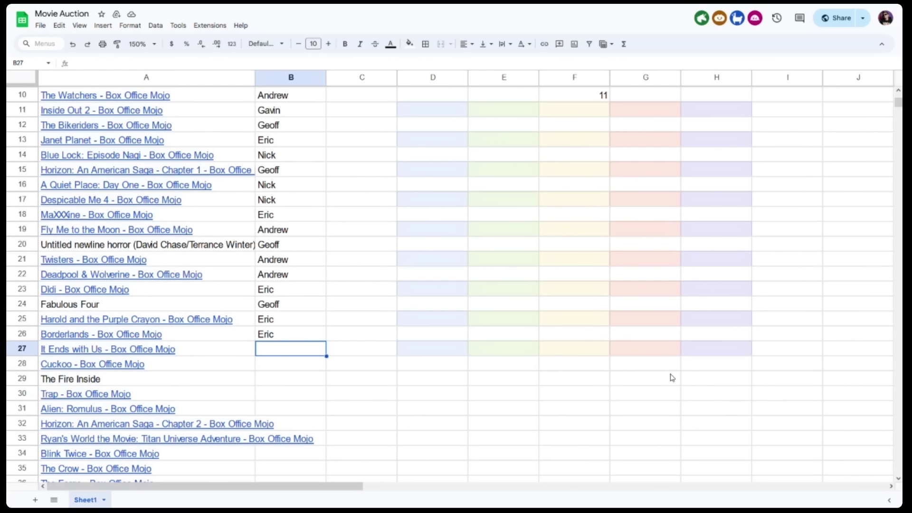
{"action": "double_click", "coordinate": [298, 355]}
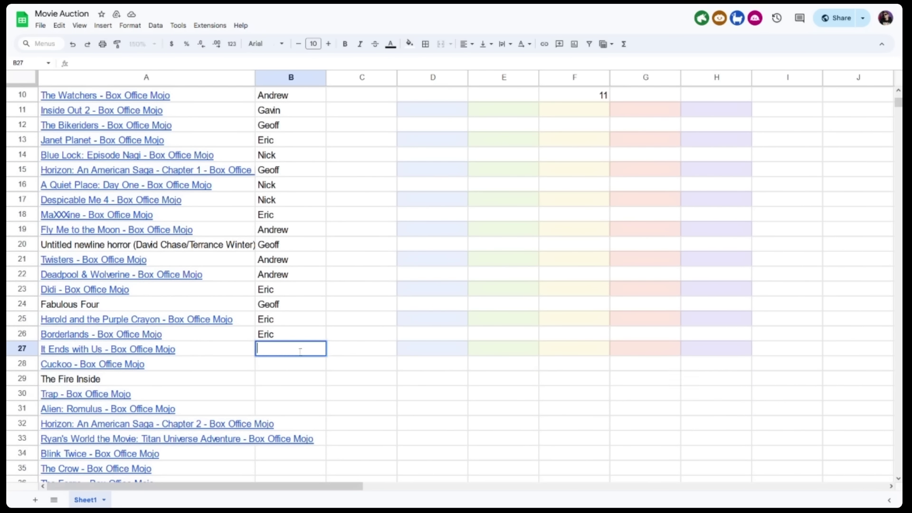
{"action": "scroll", "coordinate": [554, 414], "scroll_direction": "up", "scroll_amount": 5}
{"action": "scroll", "coordinate": [533, 415], "scroll_direction": "down", "scroll_amount": 4}
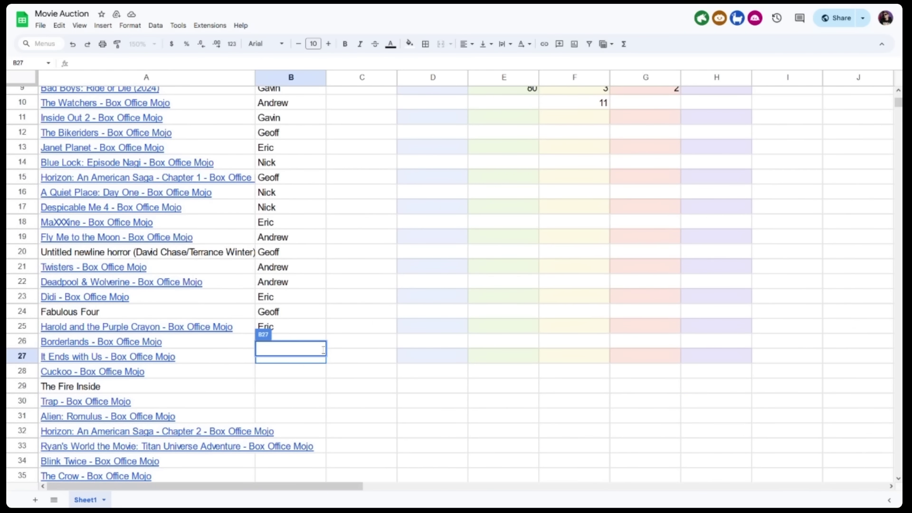
{"action": "key", "text": "Escape"}
{"action": "type", "text": "Geoff"}
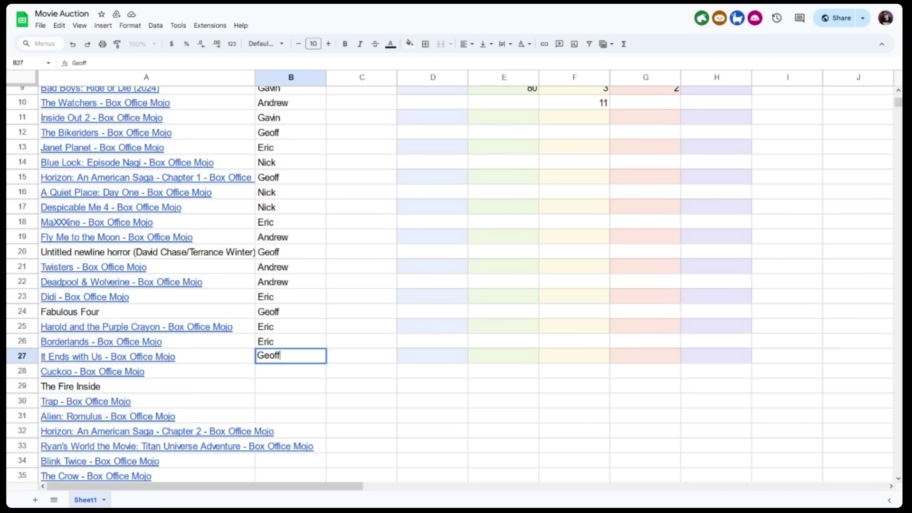
{"action": "left_click", "coordinate": [309, 371]}
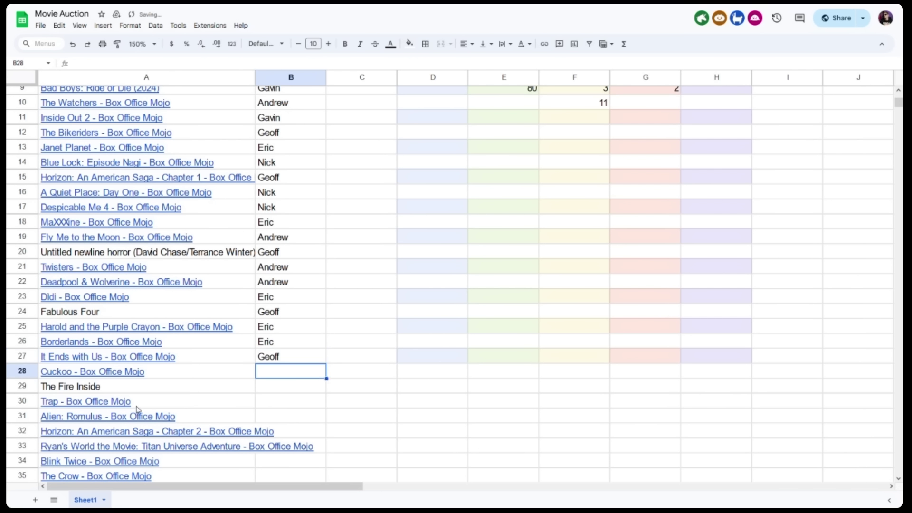
Enter the name of column G's bidder as winner of Cuckoo in B28
{"action": "mouse_move", "coordinate": [105, 375]}
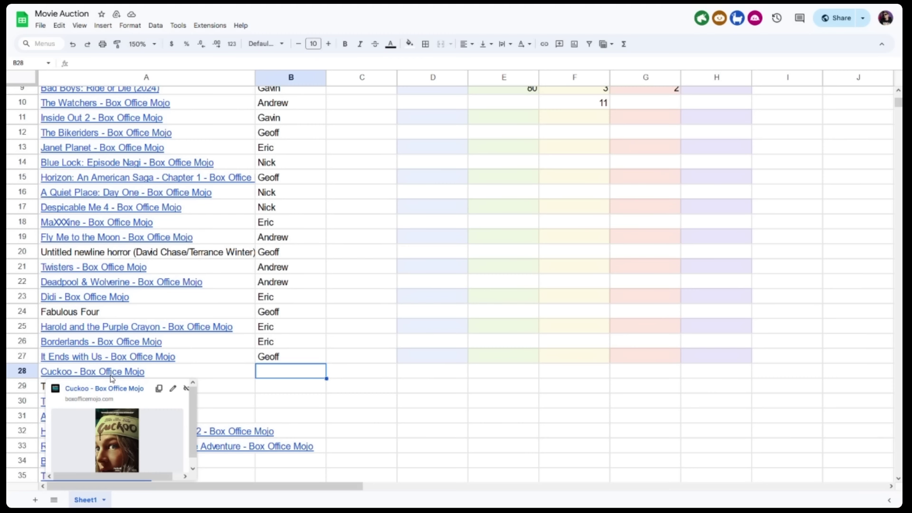
{"action": "double_click", "coordinate": [273, 372]}
{"action": "type", "text": "Geoff"}
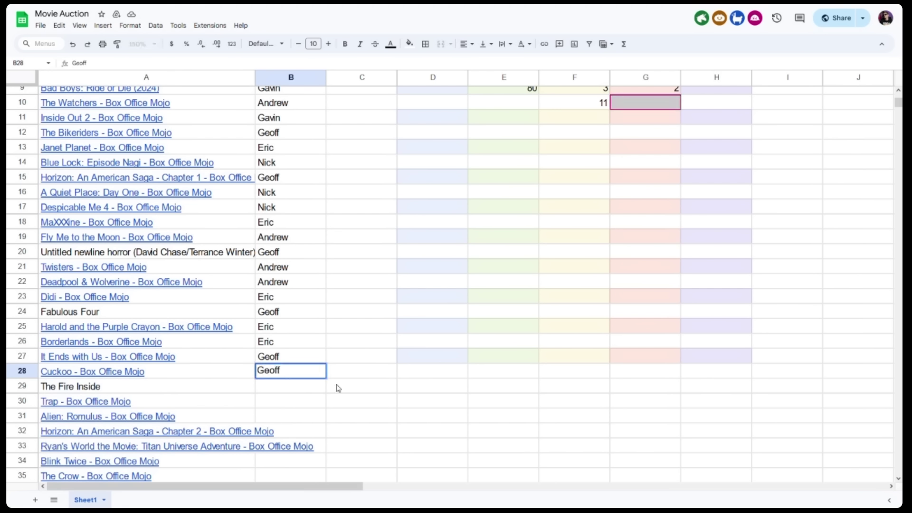
{"action": "key", "text": "Return"}
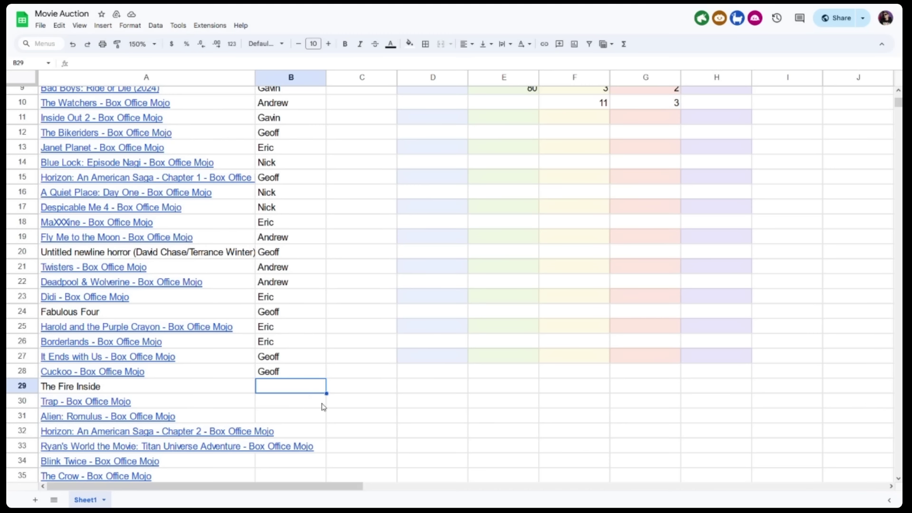
Check the bidders' remaining budgets and enter the name of column G's bidder as winner of The Fire Inside in B29
{"action": "scroll", "coordinate": [407, 426], "scroll_direction": "up", "scroll_amount": 3}
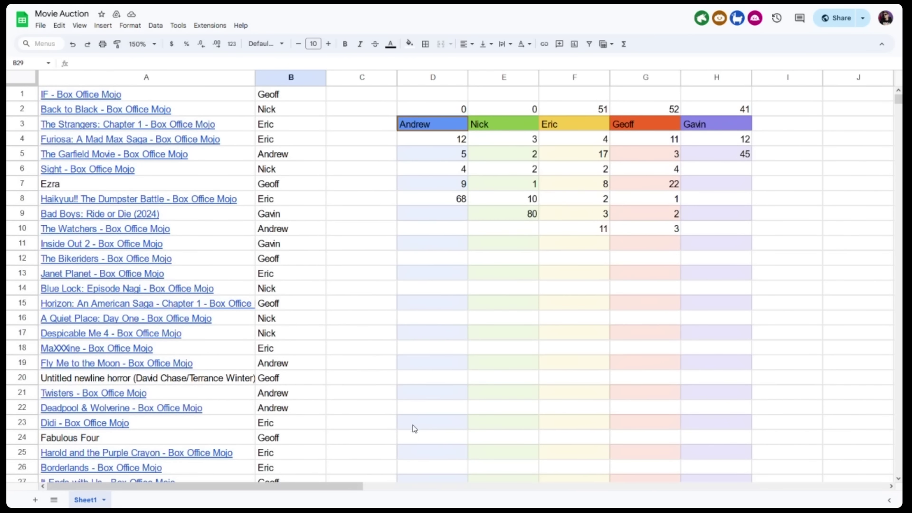
{"action": "scroll", "coordinate": [413, 428], "scroll_direction": "down", "scroll_amount": 5}
{"action": "double_click", "coordinate": [278, 324]}
{"action": "type", "text": "Geoff"}
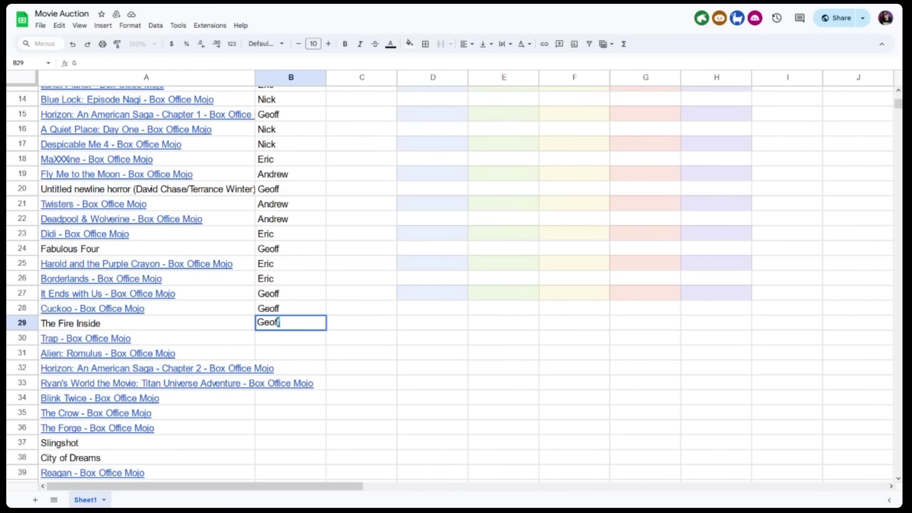
{"action": "key", "text": "Return"}
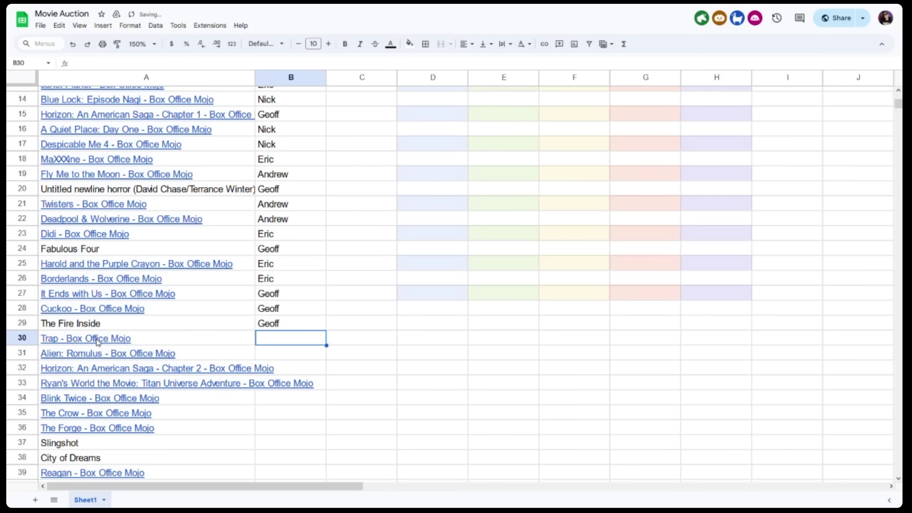
Enter the name of column F's bidder as winner of Trap in B30
{"action": "mouse_move", "coordinate": [99, 342]}
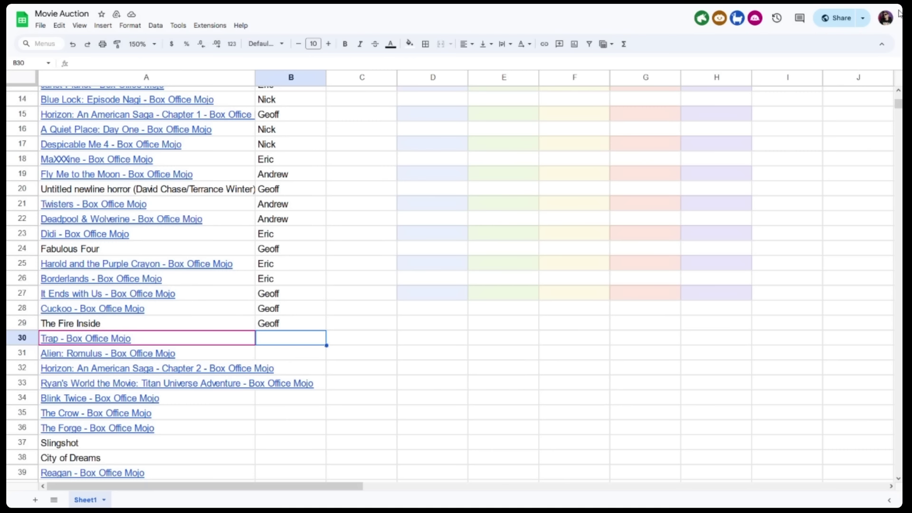
{"action": "double_click", "coordinate": [302, 339]}
{"action": "type", "text": "Eric"}
{"action": "key", "text": "Return"}
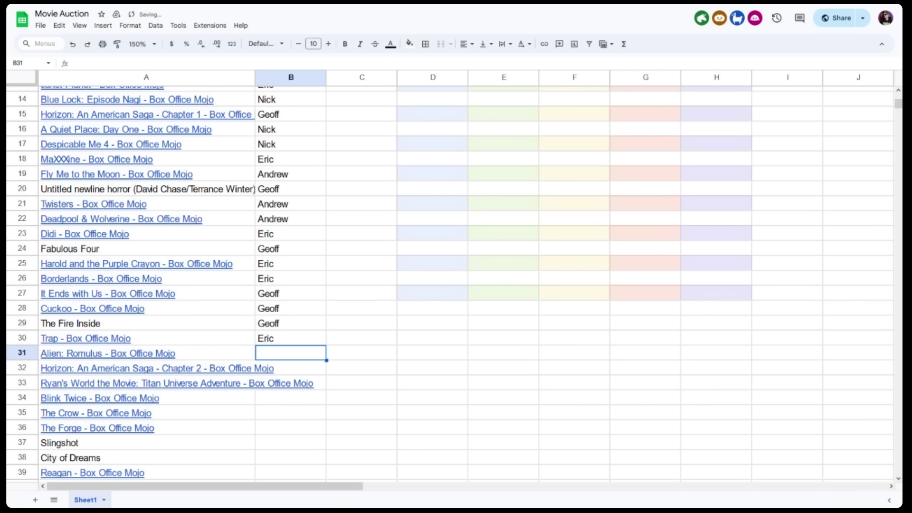
{"action": "left_click", "coordinate": [831, 381]}
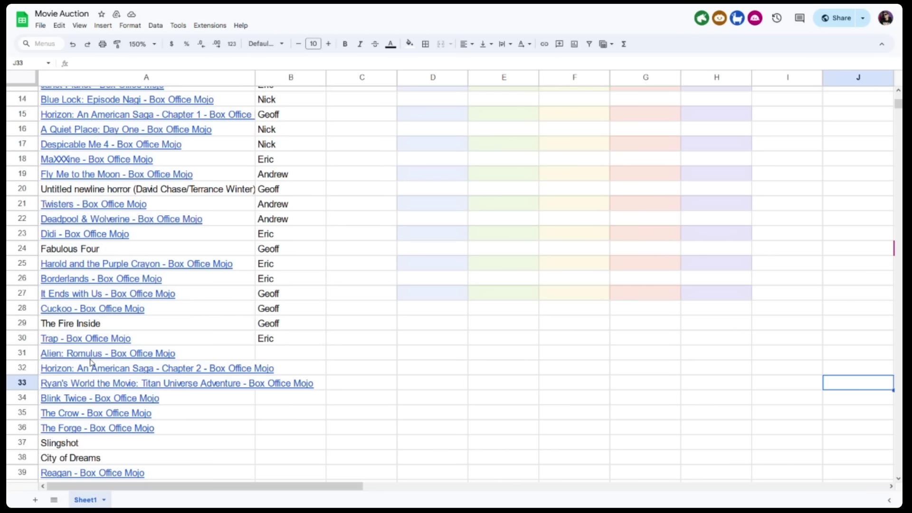
Preview the Alien: Romulus link and enter the name of column H's bidder as its winner in B31
{"action": "mouse_move", "coordinate": [95, 356]}
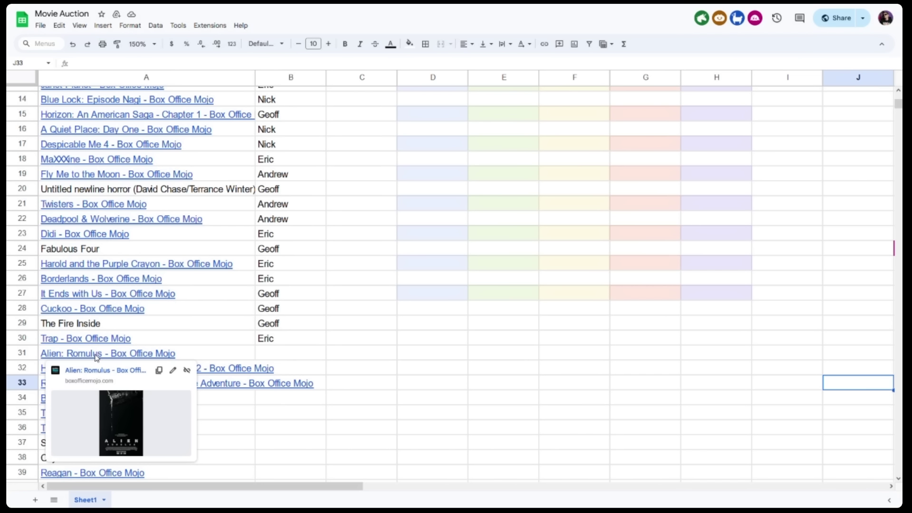
{"action": "mouse_move", "coordinate": [49, 342]}
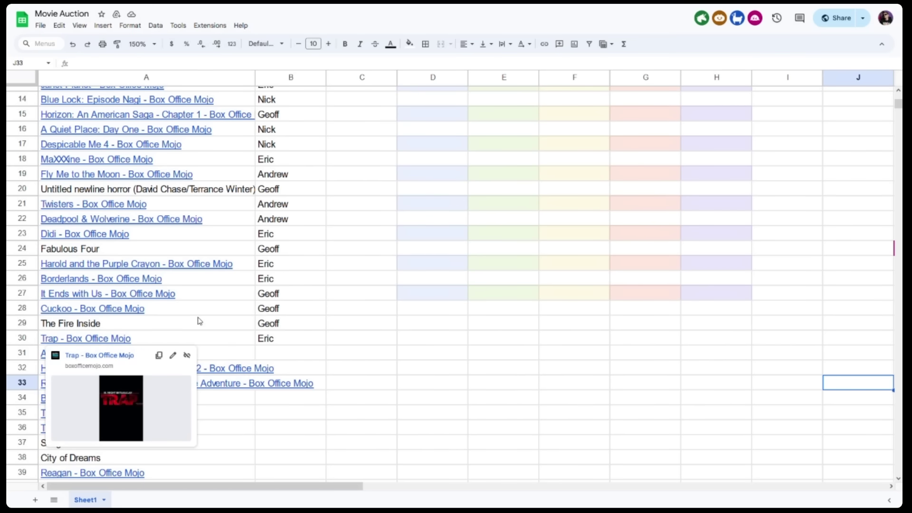
{"action": "mouse_move", "coordinate": [143, 355]}
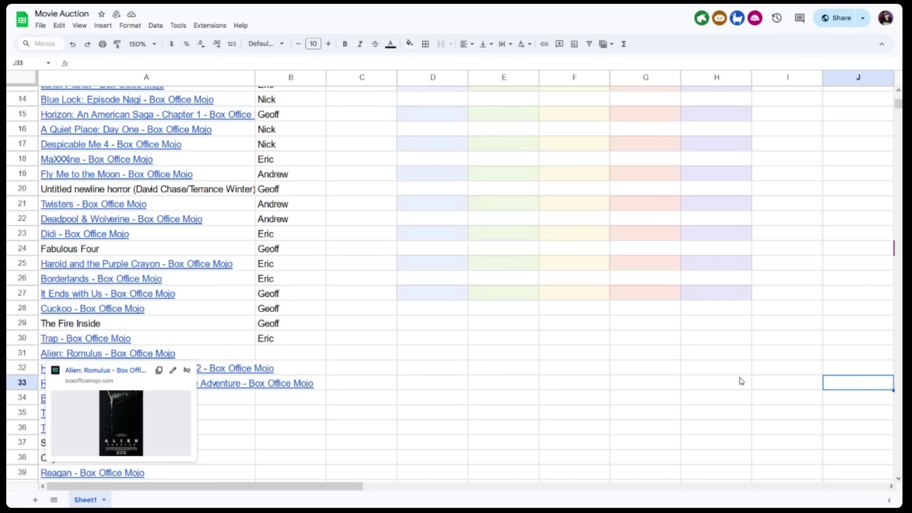
{"action": "left_click", "coordinate": [866, 373]}
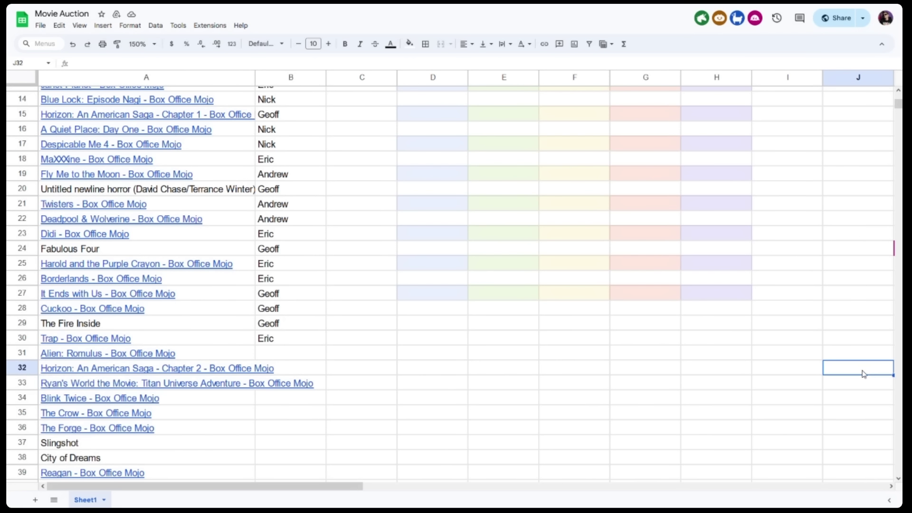
{"action": "scroll", "coordinate": [835, 392], "scroll_direction": "down", "scroll_amount": 2}
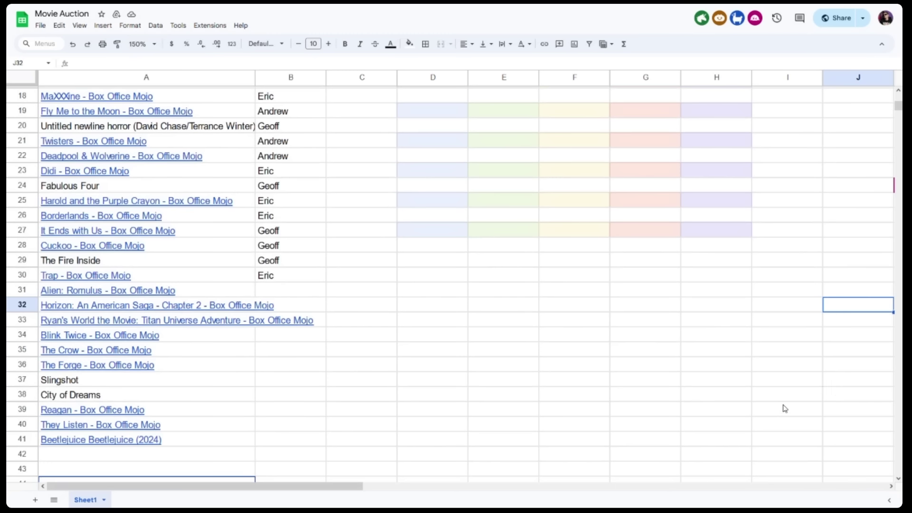
{"action": "scroll", "coordinate": [783, 407], "scroll_direction": "up", "scroll_amount": 2}
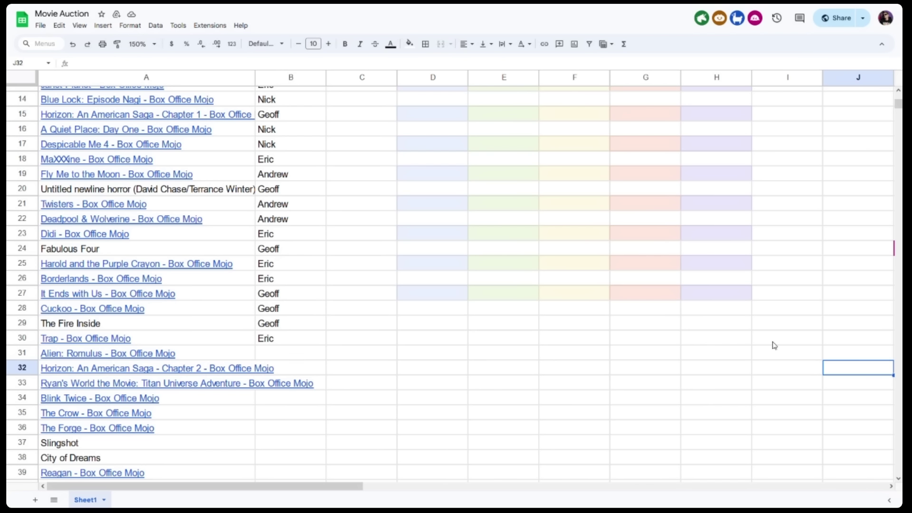
{"action": "double_click", "coordinate": [278, 352]}
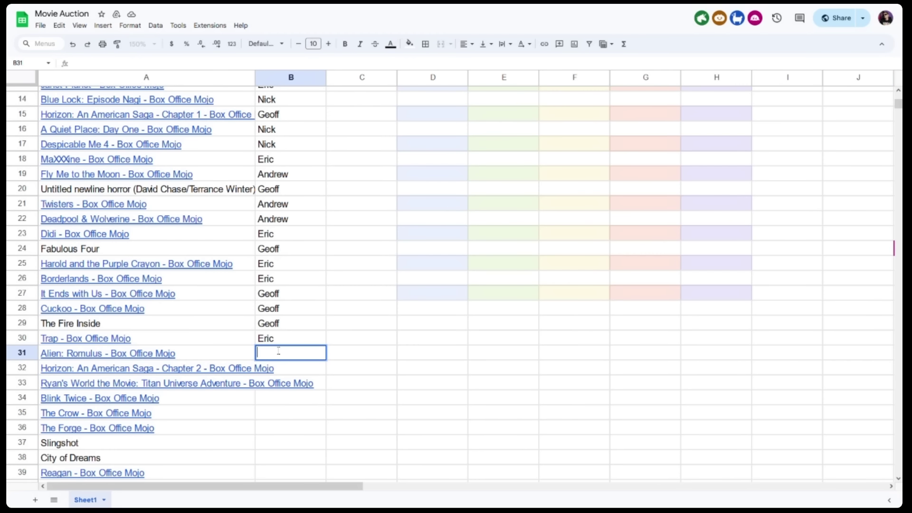
{"action": "type", "text": "Gavin"}
{"action": "key", "text": "Return"}
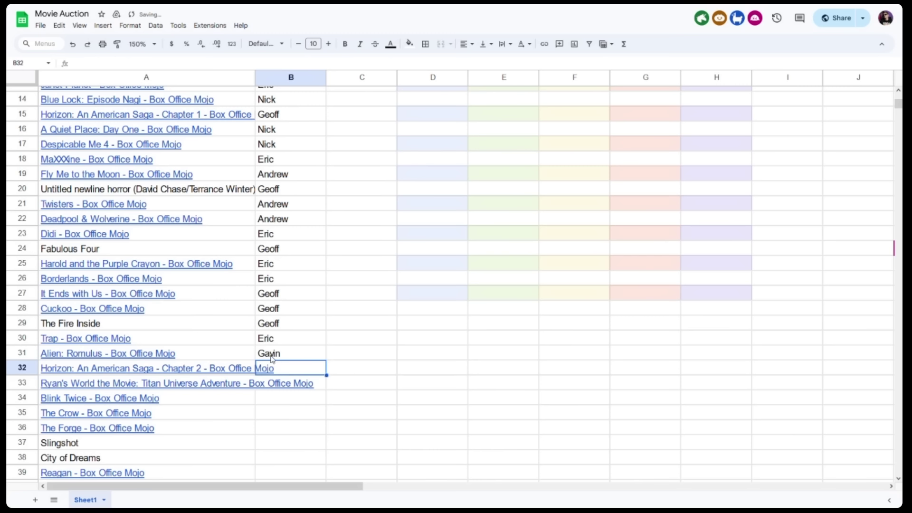
Check the remaining budgets and enter the name of column H's bidder as winner of Horizon: An American Saga - Chapter 2 in B32
{"action": "left_click", "coordinate": [845, 332]}
{"action": "scroll", "coordinate": [826, 347], "scroll_direction": "up", "scroll_amount": 5}
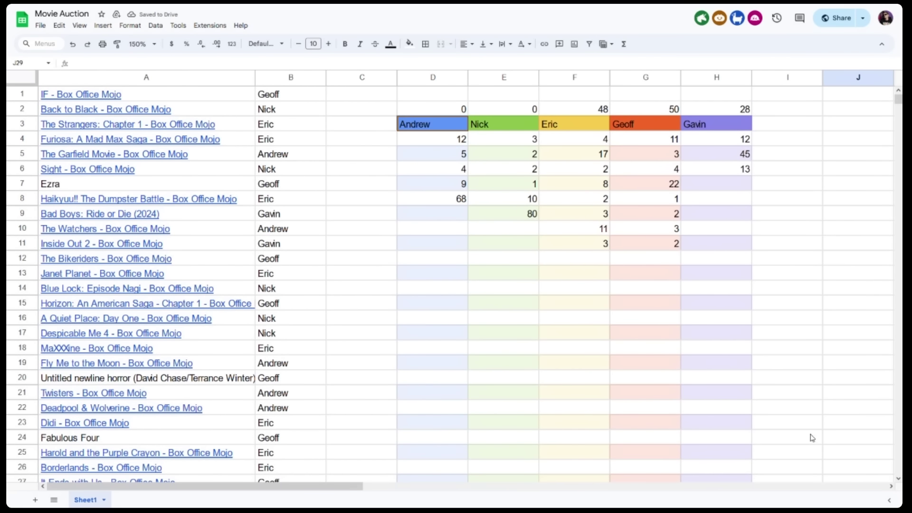
{"action": "scroll", "coordinate": [808, 434], "scroll_direction": "down", "scroll_amount": 5}
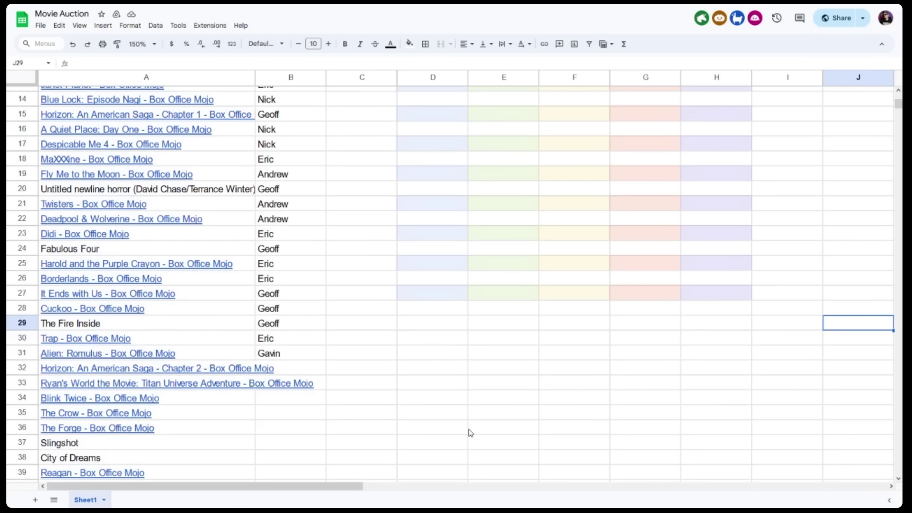
{"action": "mouse_move", "coordinate": [95, 368]}
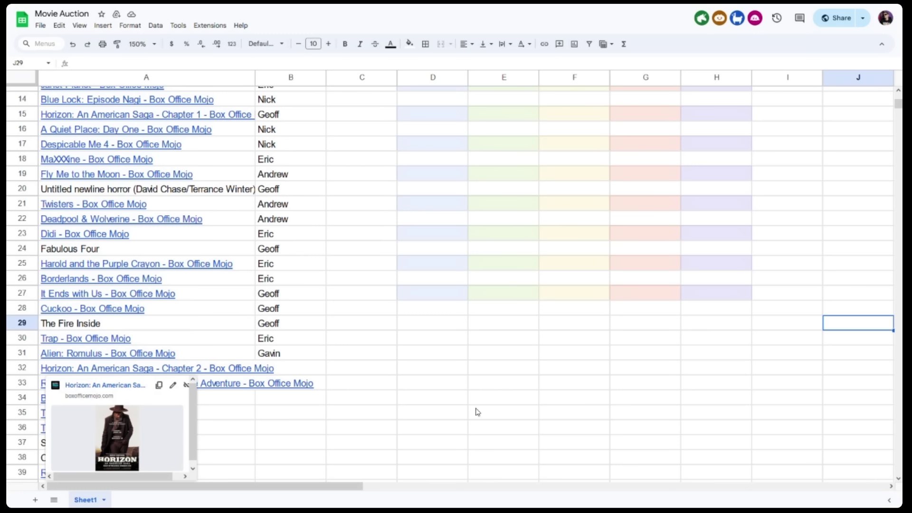
{"action": "left_click", "coordinate": [822, 330]}
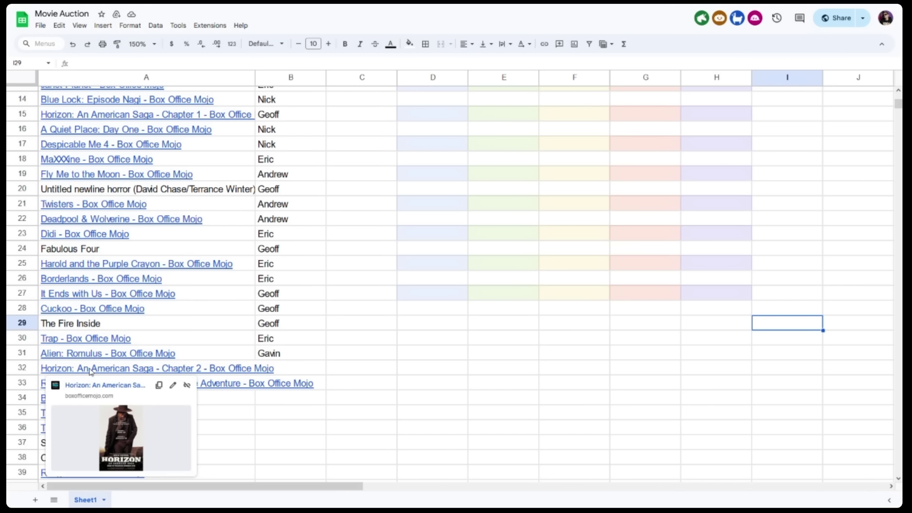
{"action": "left_click", "coordinate": [312, 368]}
{"action": "type", "text": "Gavin"}
{"action": "key", "text": "Return"}
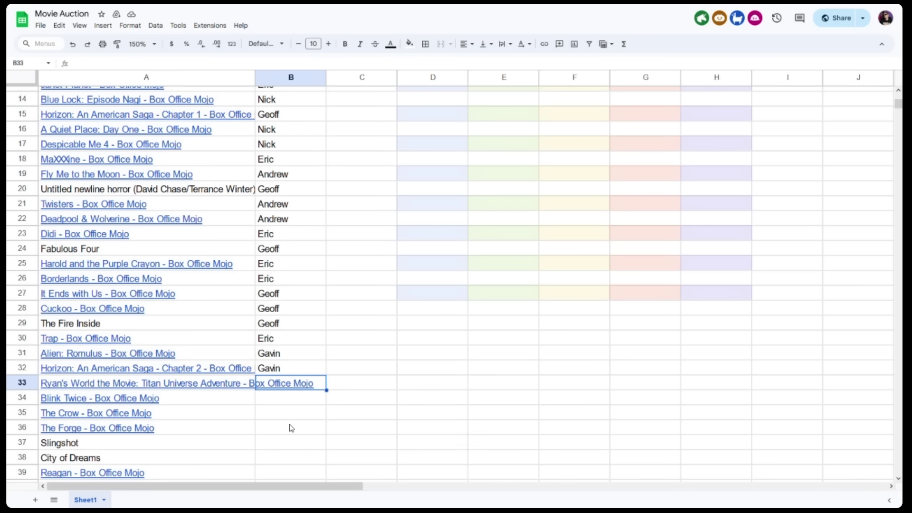
Check the remaining budgets and enter the name of column G's bidder as winner of Ryan's World the Movie in B33
{"action": "mouse_move", "coordinate": [117, 384]}
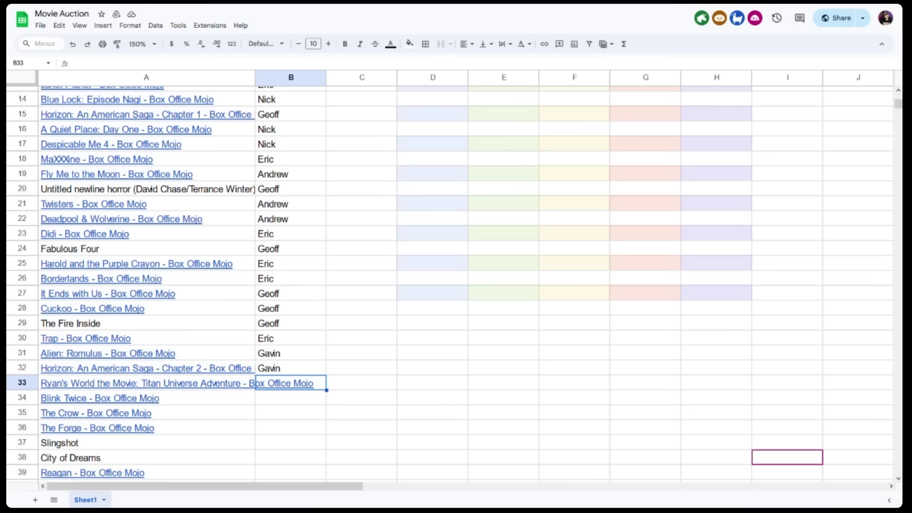
{"action": "scroll", "coordinate": [839, 358], "scroll_direction": "up", "scroll_amount": 5}
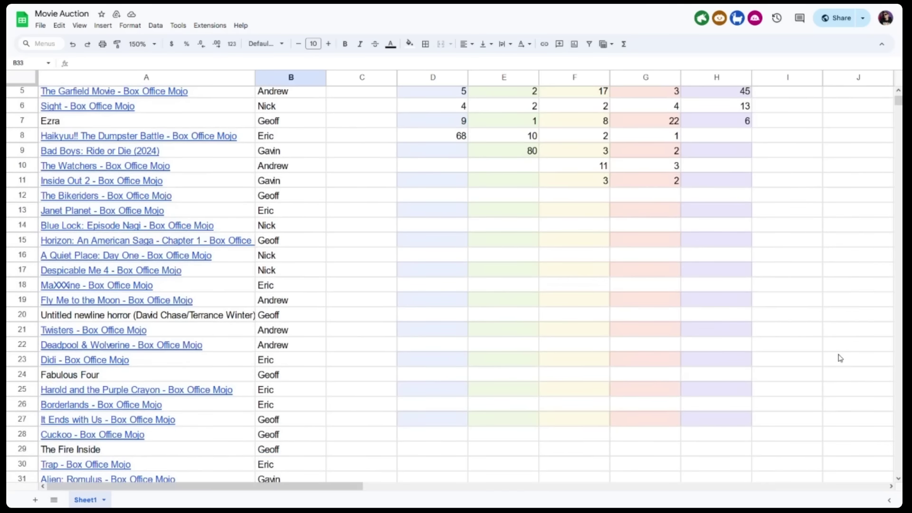
{"action": "scroll", "coordinate": [843, 357], "scroll_direction": "down", "scroll_amount": 7}
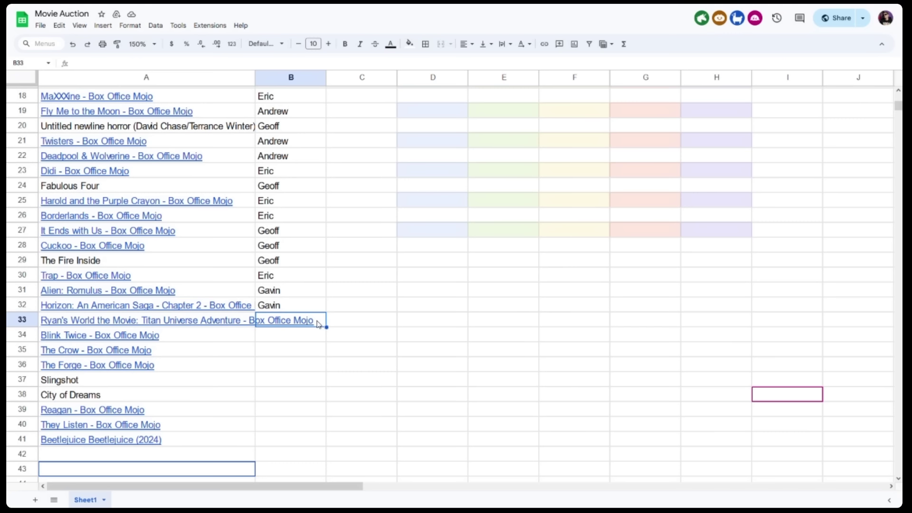
{"action": "key", "text": "Return"}
{"action": "type", "text": "Geof"}
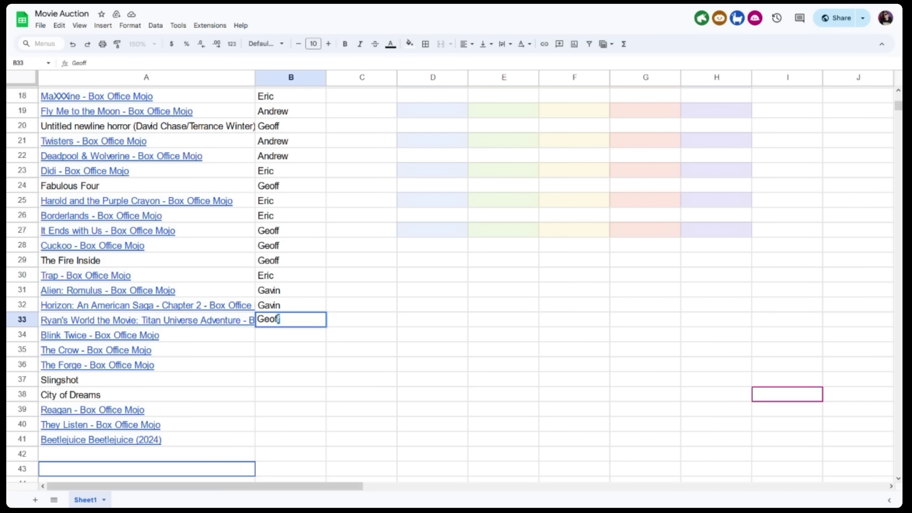
{"action": "key", "text": "Return"}
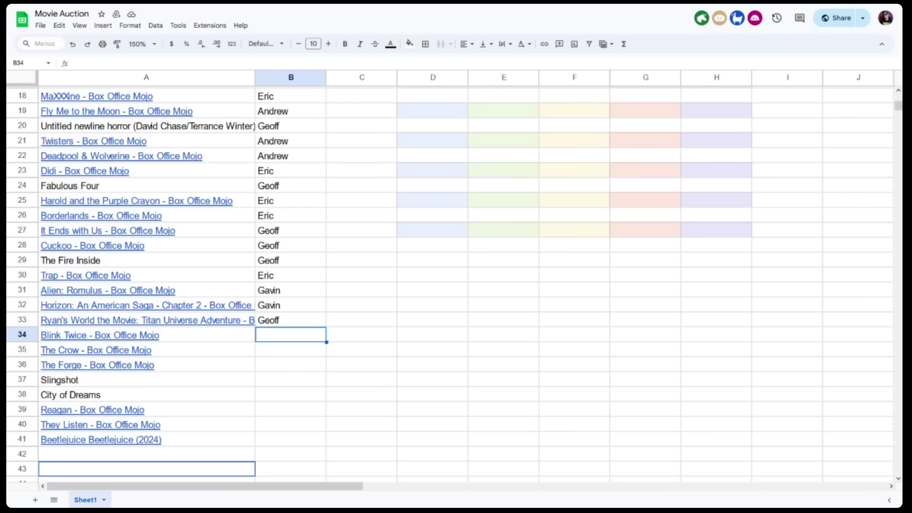
Enter the name of column G's bidder as winner of Blink Twice in B34
{"action": "mouse_move", "coordinate": [113, 338]}
{"action": "double_click", "coordinate": [278, 338]}
{"action": "type", "text": "G"}
{"action": "key", "text": "Return"}
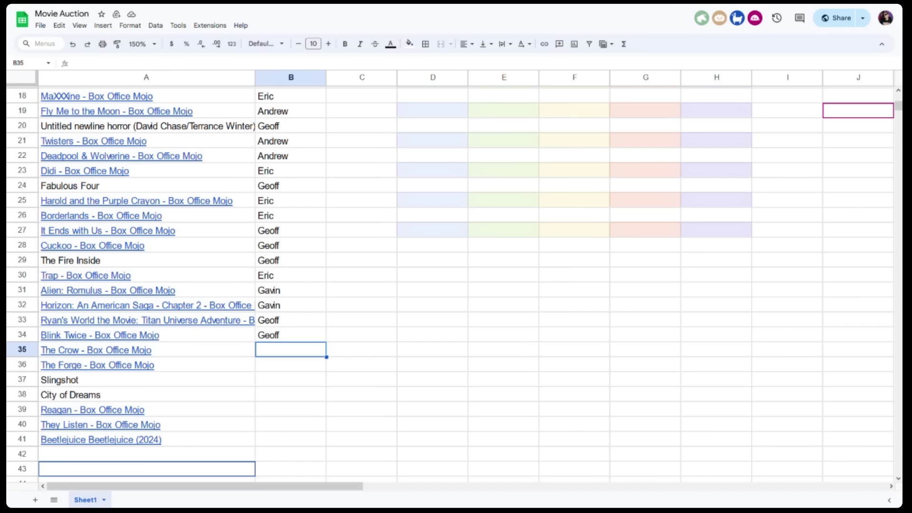
Check the bidders' remaining budgets and enter the name of column F's bidder as winner of The Crow in B35
{"action": "scroll", "coordinate": [814, 337], "scroll_direction": "up", "scroll_amount": 5}
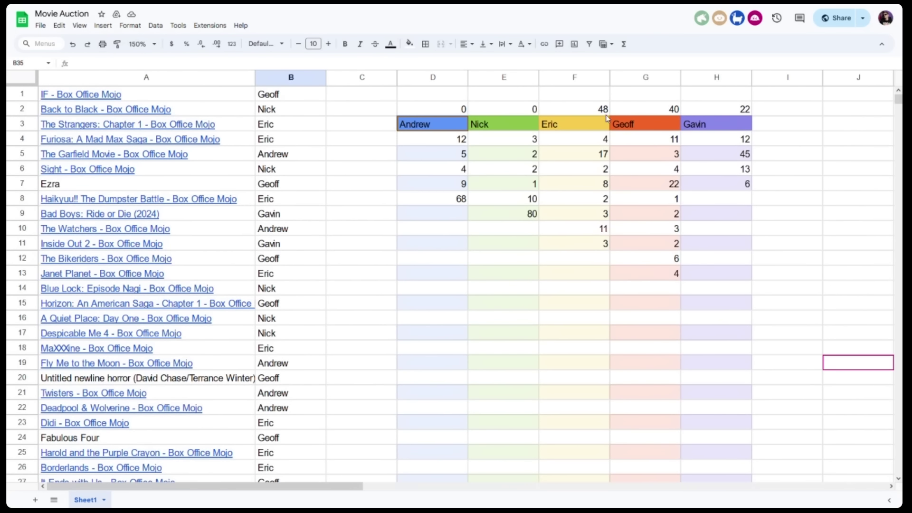
{"action": "scroll", "coordinate": [814, 412], "scroll_direction": "down", "scroll_amount": 5}
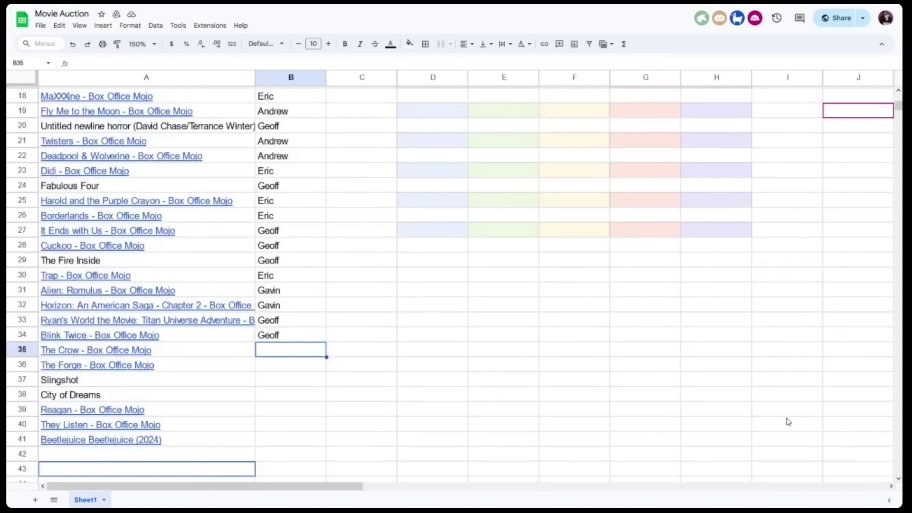
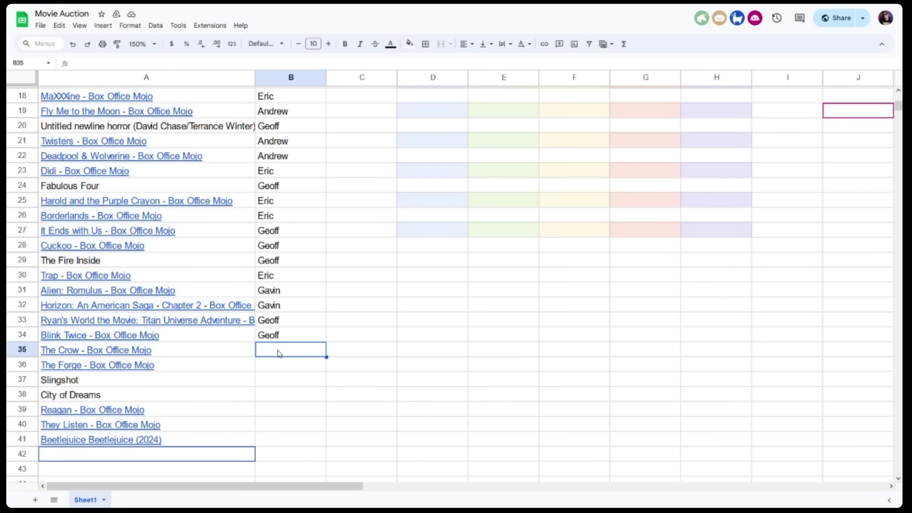
{"action": "double_click", "coordinate": [305, 349]}
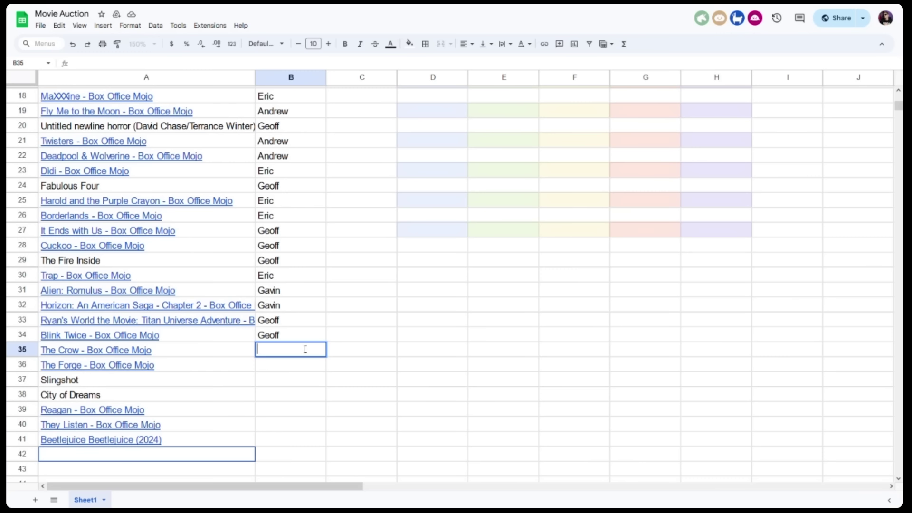
{"action": "type", "text": "Eric"}
{"action": "key", "text": "Return"}
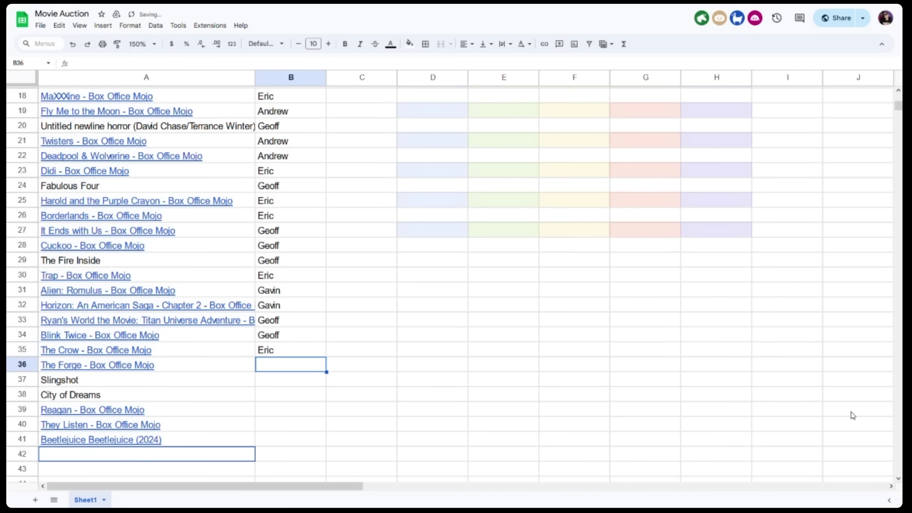
Review the remaining budgets and enter the name of column H's bidder as winner of The Forge in B36
{"action": "scroll", "coordinate": [877, 411], "scroll_direction": "up", "scroll_amount": 5}
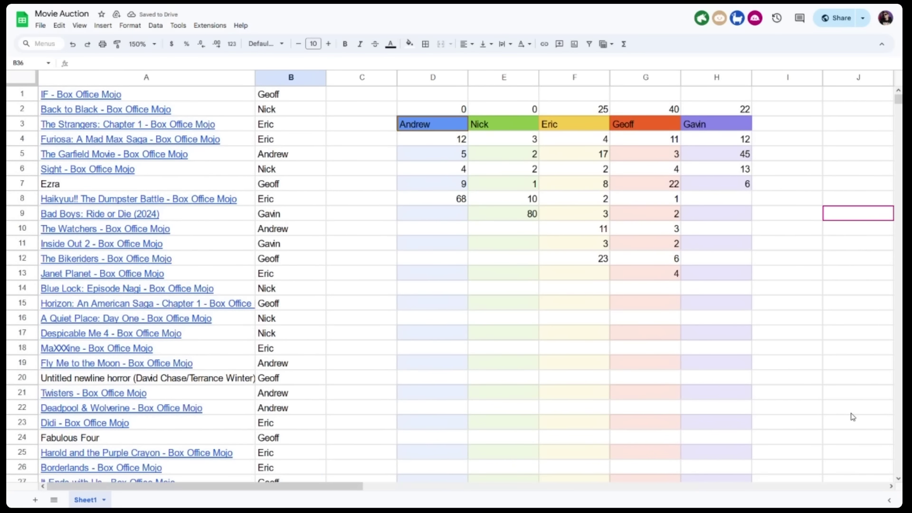
{"action": "scroll", "coordinate": [852, 417], "scroll_direction": "down", "scroll_amount": 9}
{"action": "scroll", "coordinate": [850, 413], "scroll_direction": "up", "scroll_amount": 3}
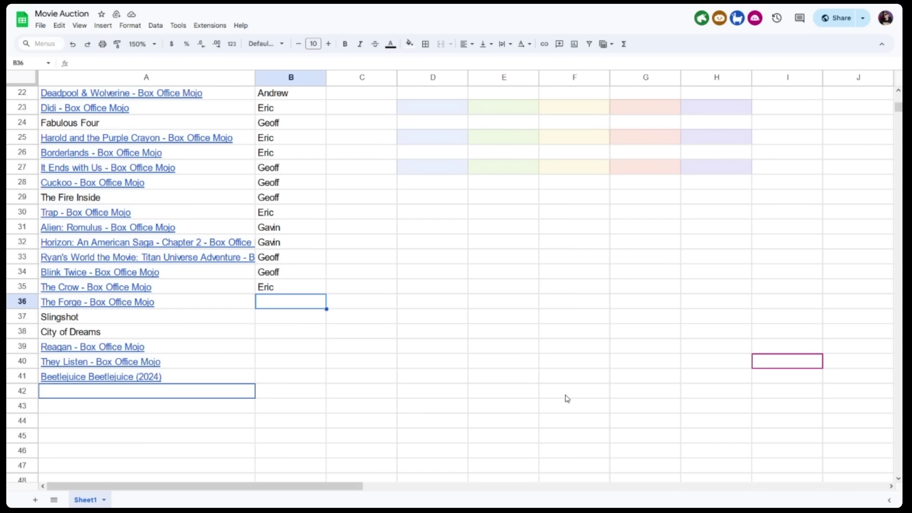
{"action": "mouse_move", "coordinate": [108, 304]}
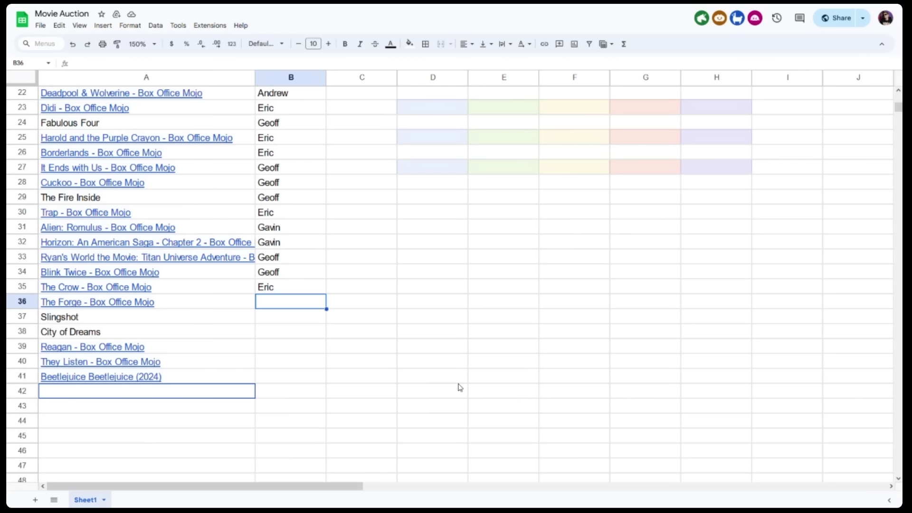
{"action": "double_click", "coordinate": [289, 300]}
{"action": "mouse_move", "coordinate": [209, 188]}
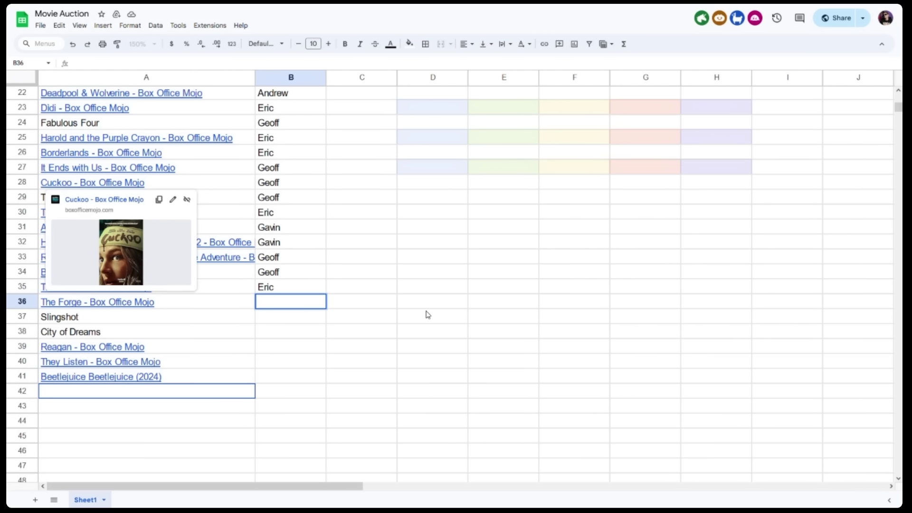
{"action": "type", "text": "Gavin"}
{"action": "key", "text": "Return"}
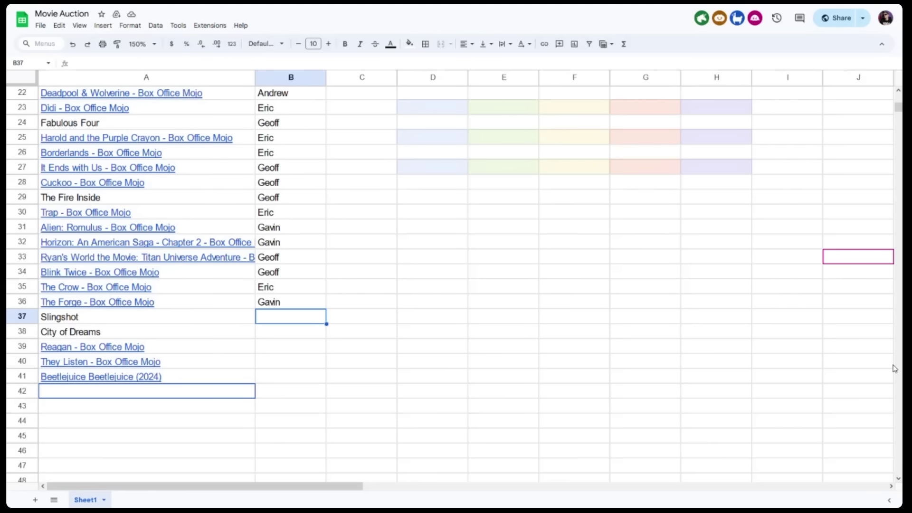
Check the remaining budgets and enter the name of column H's bidder as winner of Slingshot in B37
{"action": "scroll", "coordinate": [753, 373], "scroll_direction": "up", "scroll_amount": 7}
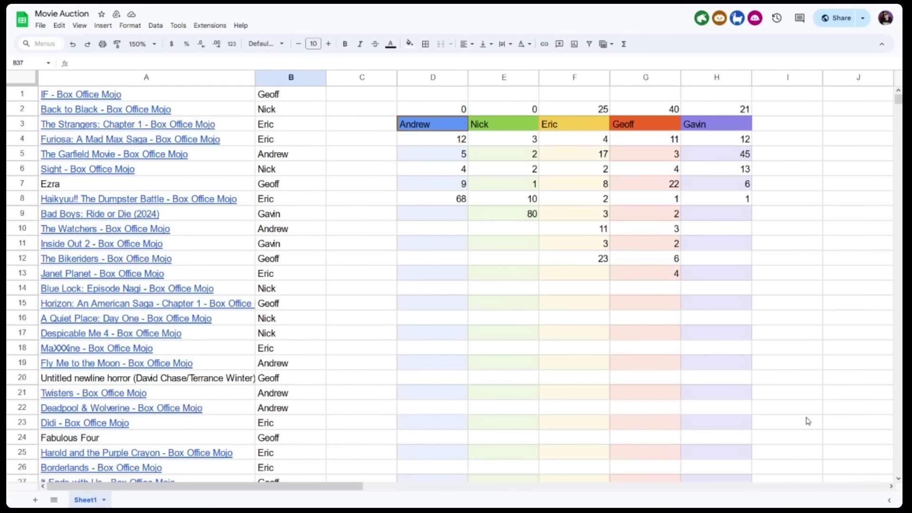
{"action": "scroll", "coordinate": [808, 421], "scroll_direction": "down", "scroll_amount": 6}
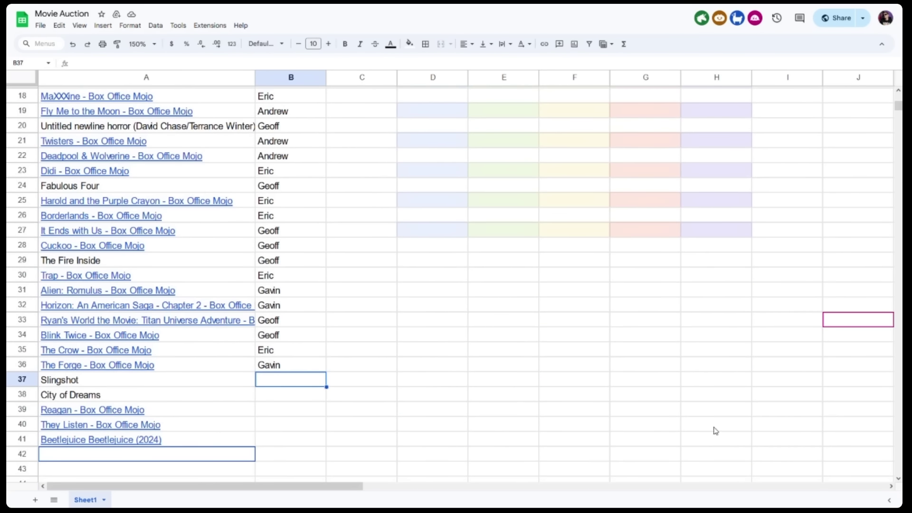
{"action": "scroll", "coordinate": [710, 428], "scroll_direction": "down", "scroll_amount": 1}
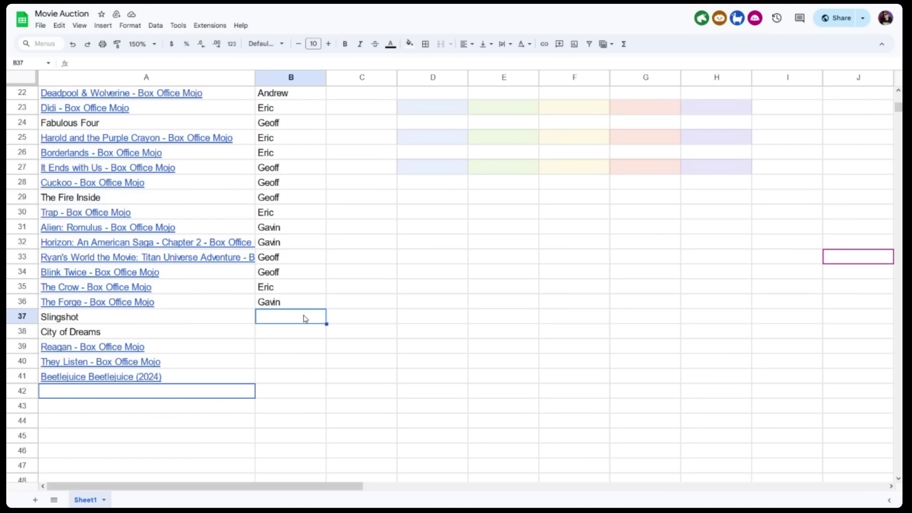
{"action": "type", "text": "G"}
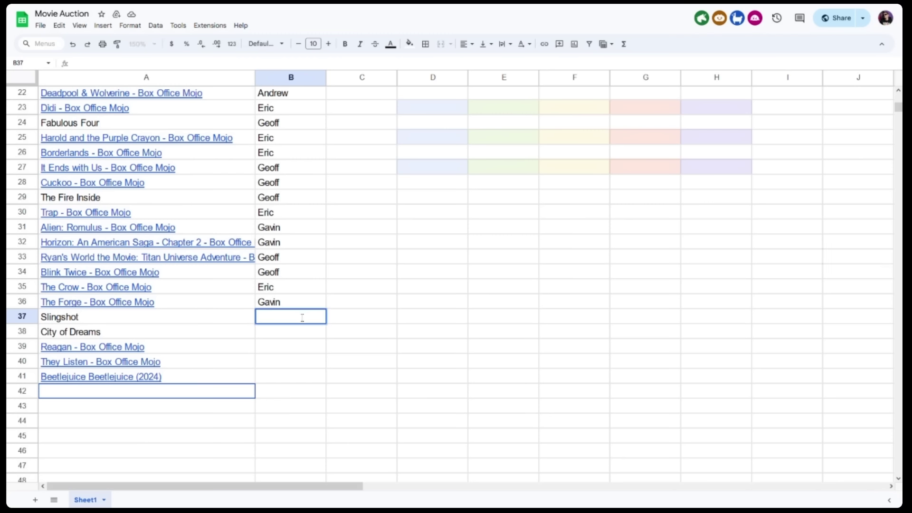
{"action": "type", "text": "avin"}
{"action": "key", "text": "Return"}
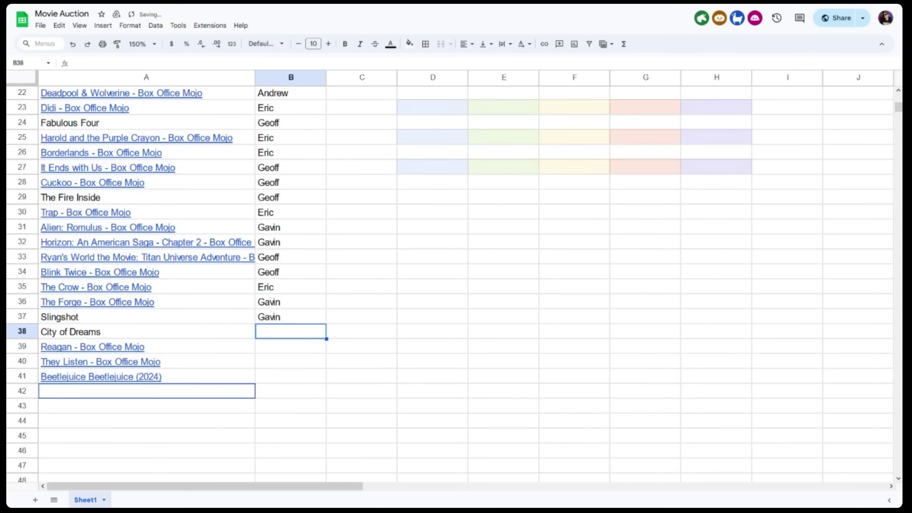
{"action": "left_click", "coordinate": [477, 302]}
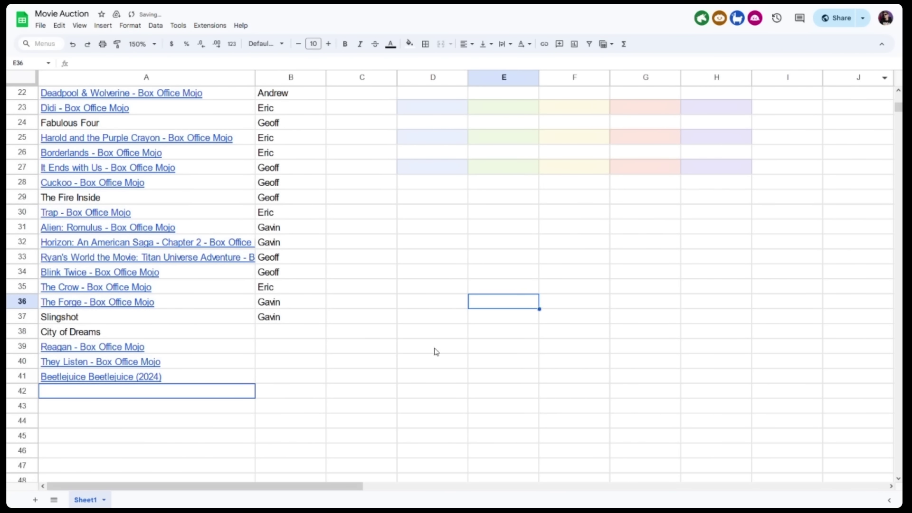
Enter the name of column H's bidder as winner of City of Dreams in B38
{"action": "left_click", "coordinate": [259, 331]}
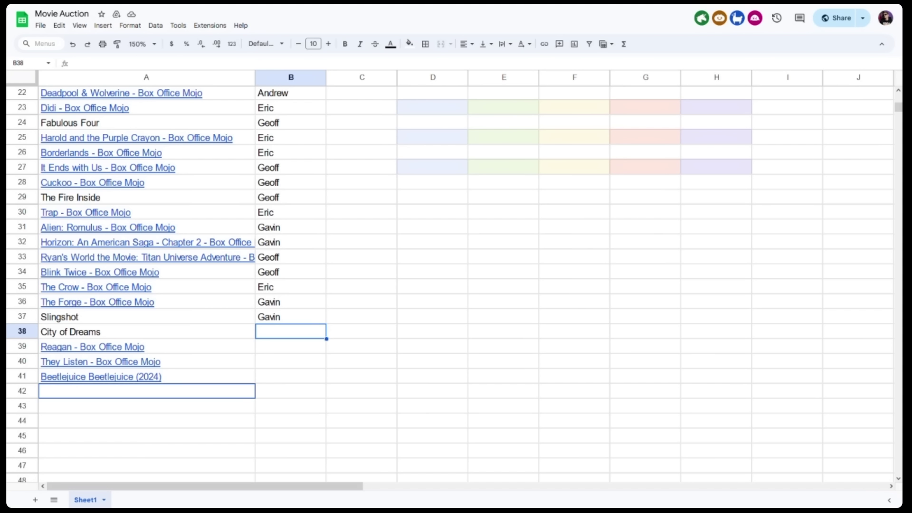
{"action": "double_click", "coordinate": [300, 335]}
{"action": "type", "text": "G"}
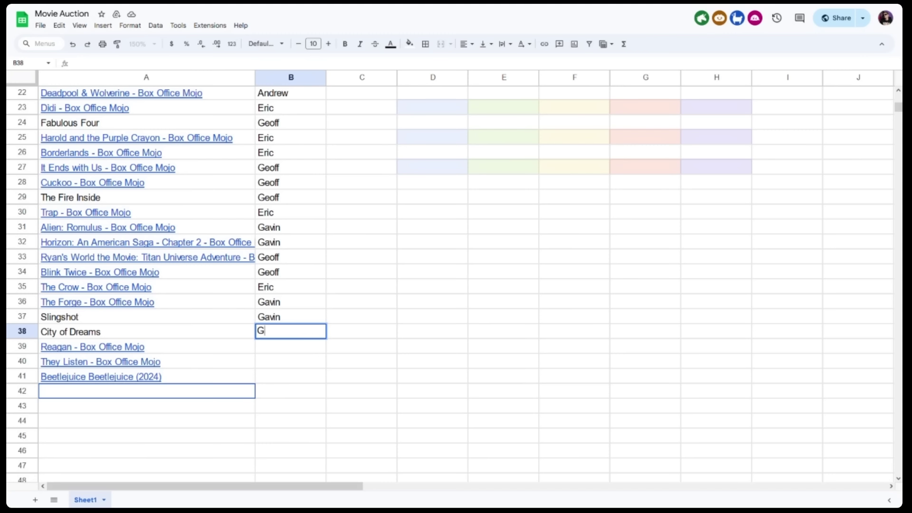
{"action": "type", "text": "avin"}
{"action": "key", "text": "Return"}
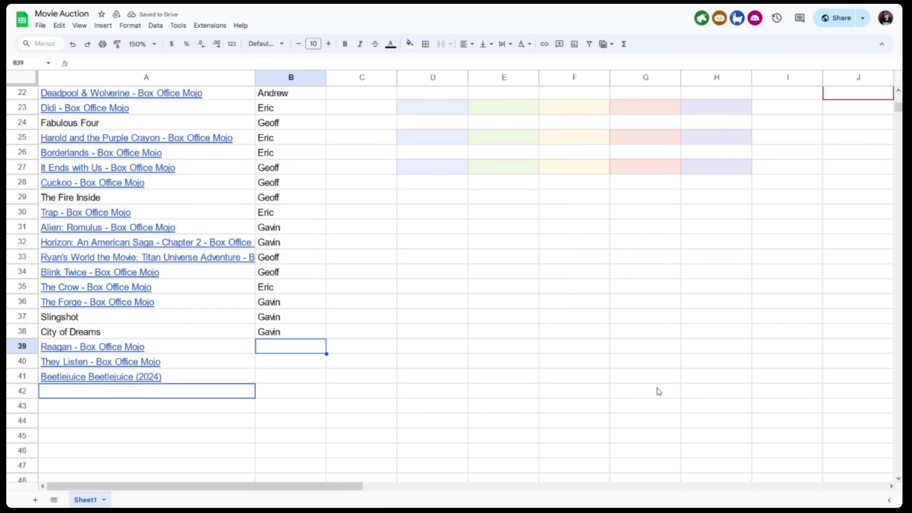
Check the remaining budgets and enter the name of column F's bidder as winner of Reagan in B39, correcting the misspelling
{"action": "mouse_move", "coordinate": [109, 352]}
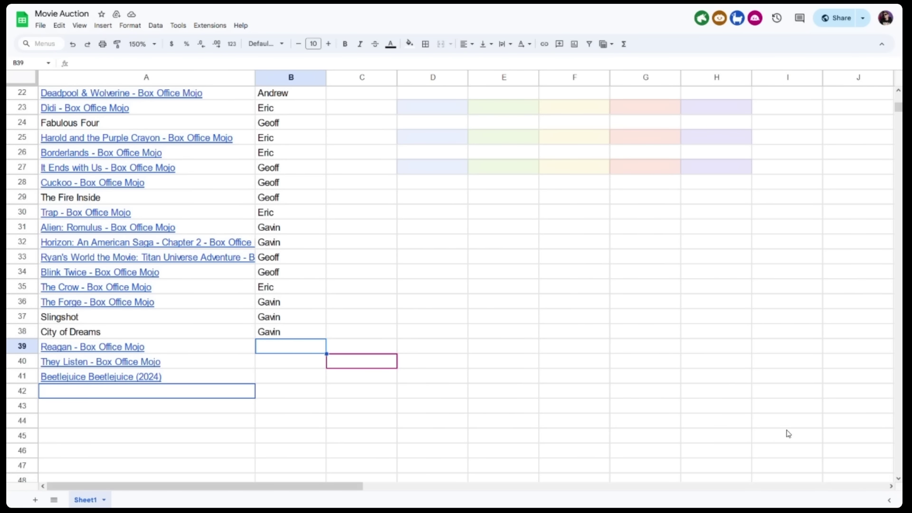
{"action": "scroll", "coordinate": [820, 431], "scroll_direction": "up", "scroll_amount": 7}
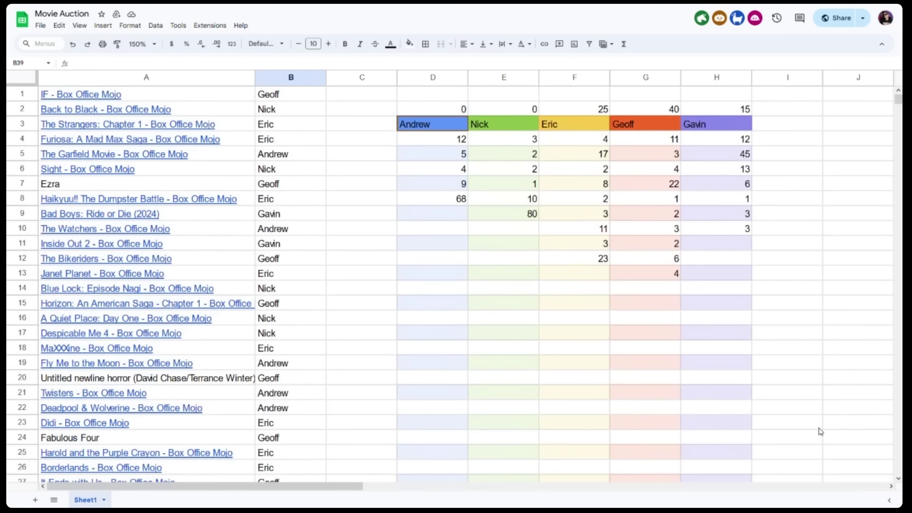
{"action": "scroll", "coordinate": [820, 432], "scroll_direction": "down", "scroll_amount": 6}
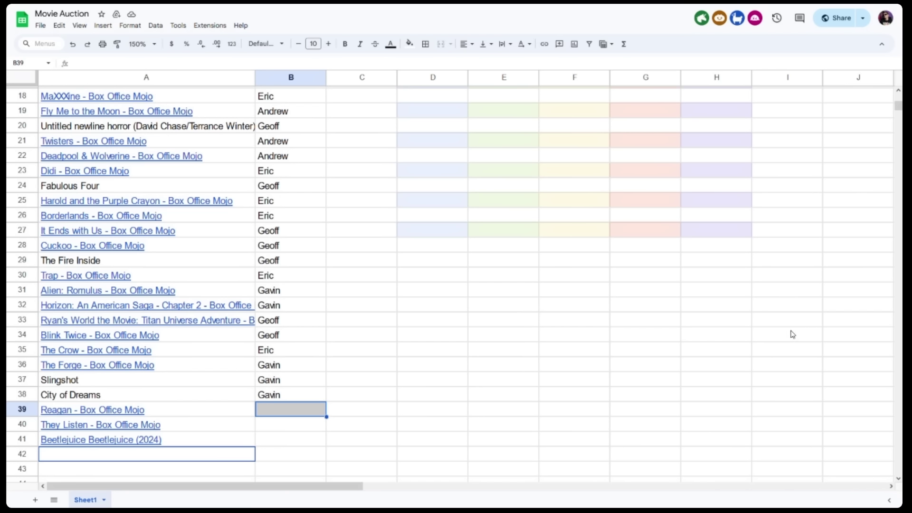
{"action": "mouse_move", "coordinate": [102, 425]}
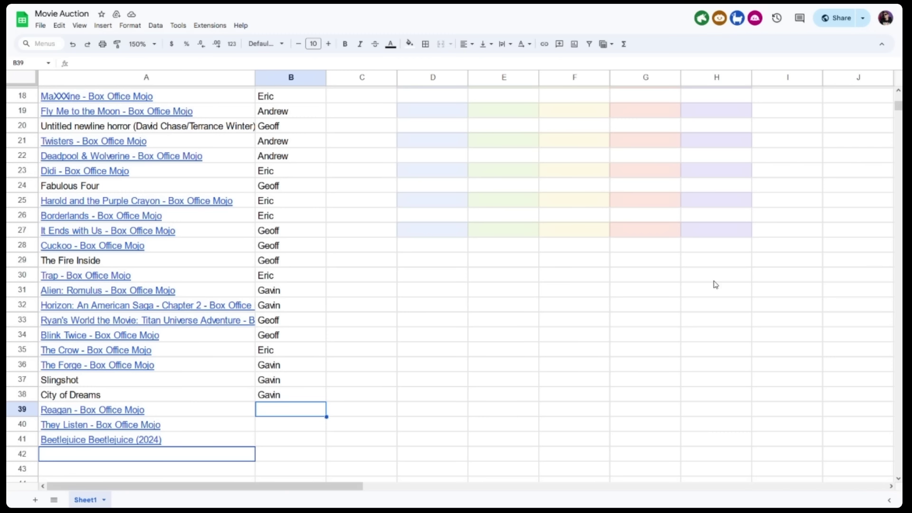
{"action": "type", "text": "Eri"}
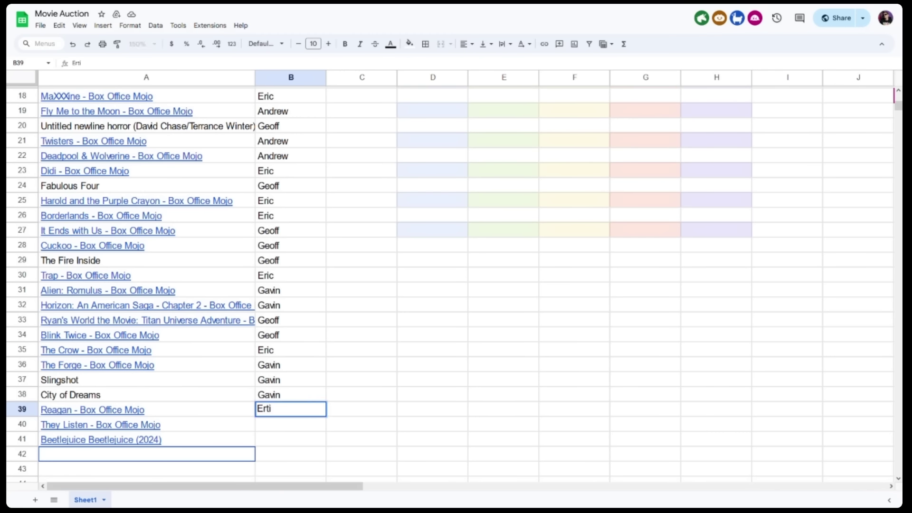
{"action": "key", "text": "BackSpace"}
{"action": "key", "text": "BackSpace"}
{"action": "type", "text": "ric"}
{"action": "key", "text": "Return"}
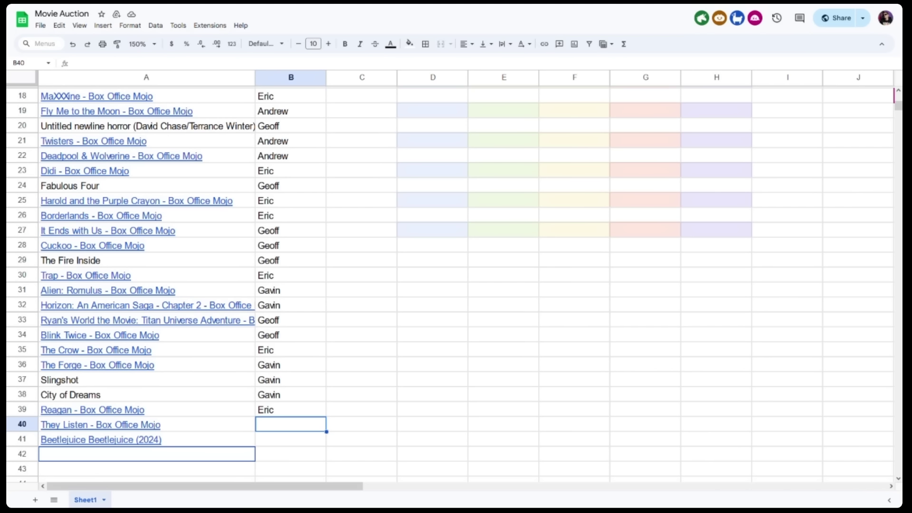
Check the remaining budgets and enter the name of column G's bidder as winner of They Listen in B40
{"action": "left_click", "coordinate": [869, 373]}
{"action": "scroll", "coordinate": [868, 373], "scroll_direction": "up", "scroll_amount": 6}
{"action": "scroll", "coordinate": [830, 384], "scroll_direction": "down", "scroll_amount": 6}
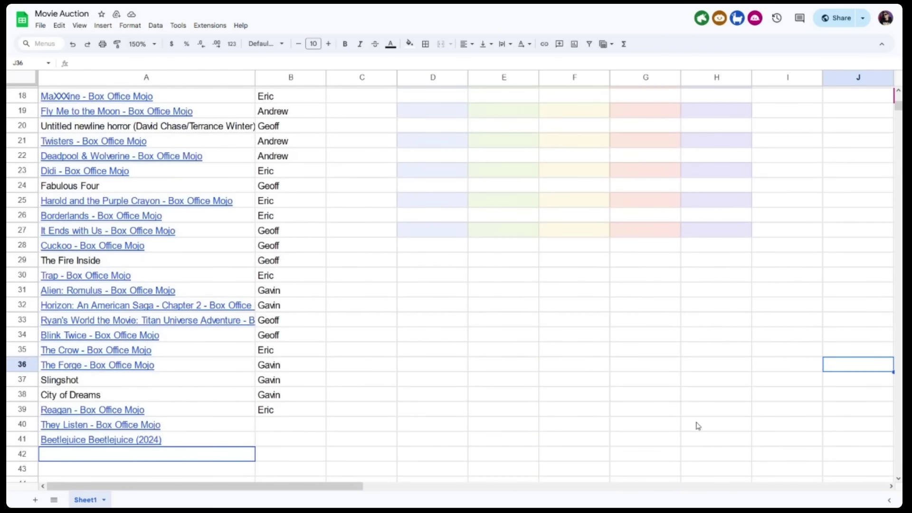
{"action": "left_click", "coordinate": [289, 426]}
{"action": "type", "text": "Geoff"}
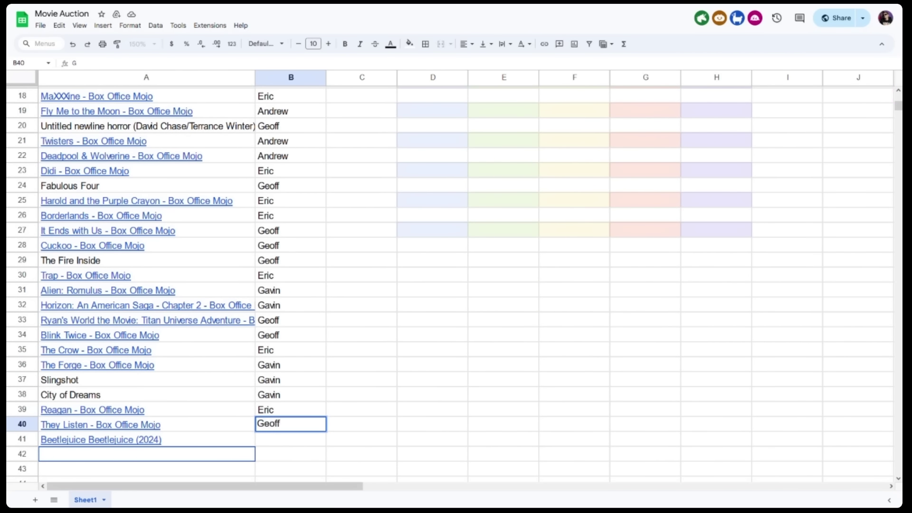
{"action": "key", "text": "Return"}
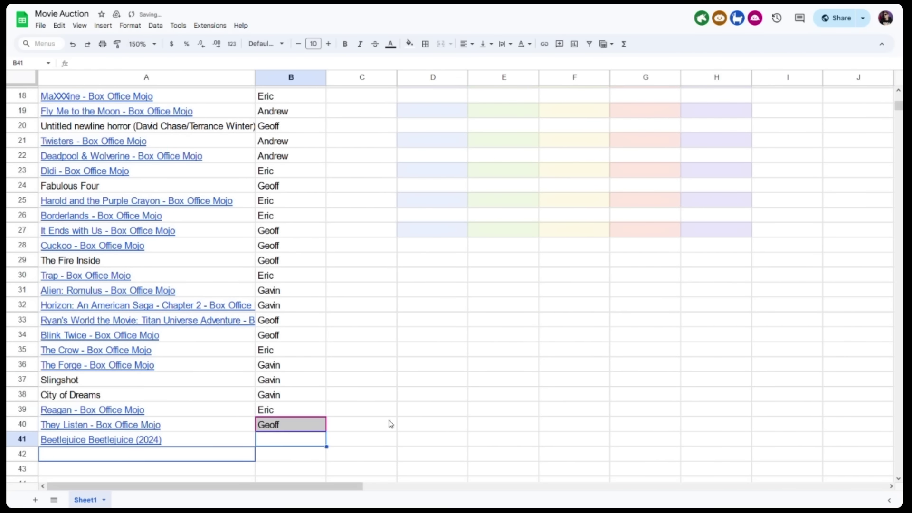
{"action": "double_click", "coordinate": [311, 440]}
{"action": "left_click", "coordinate": [691, 412]}
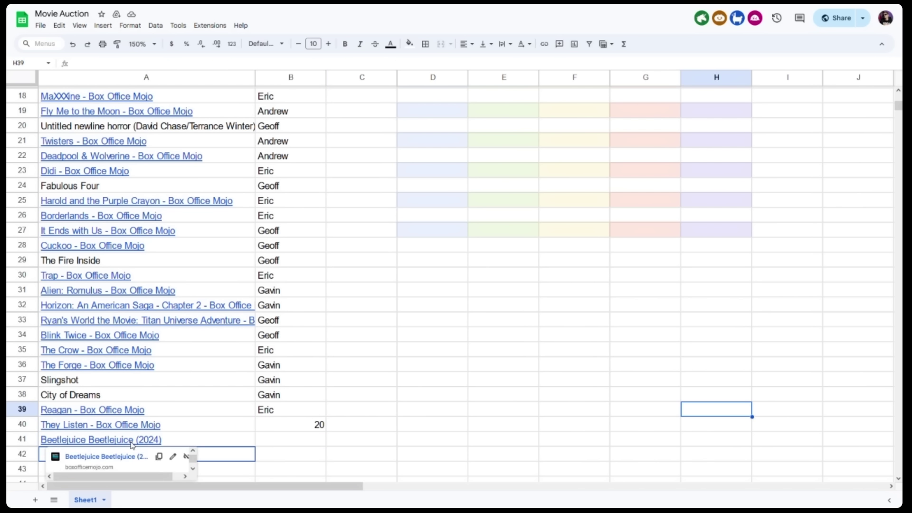
Check the remaining budgets and replace the stray number in B40, beside They Listen, with the name of column G's bidder
{"action": "scroll", "coordinate": [773, 347], "scroll_direction": "up", "scroll_amount": 6}
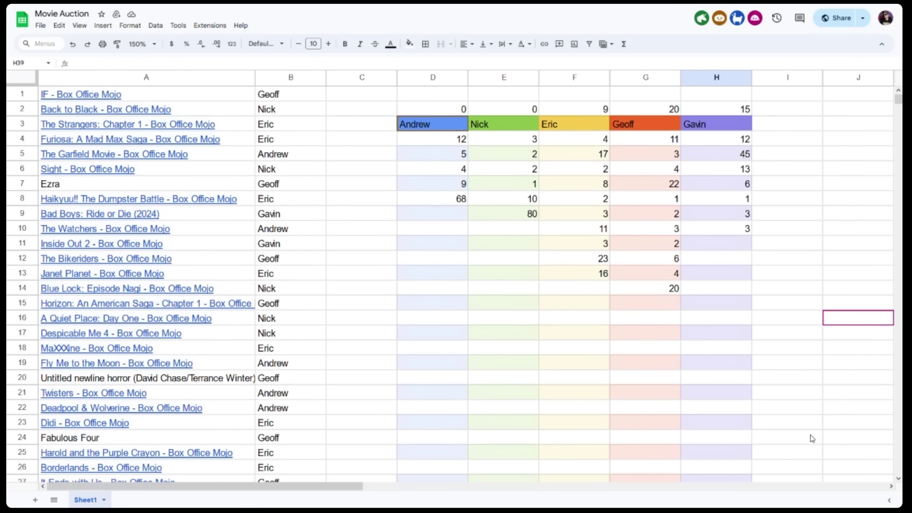
{"action": "scroll", "coordinate": [811, 441], "scroll_direction": "down", "scroll_amount": 3}
{"action": "scroll", "coordinate": [810, 439], "scroll_direction": "down", "scroll_amount": 3}
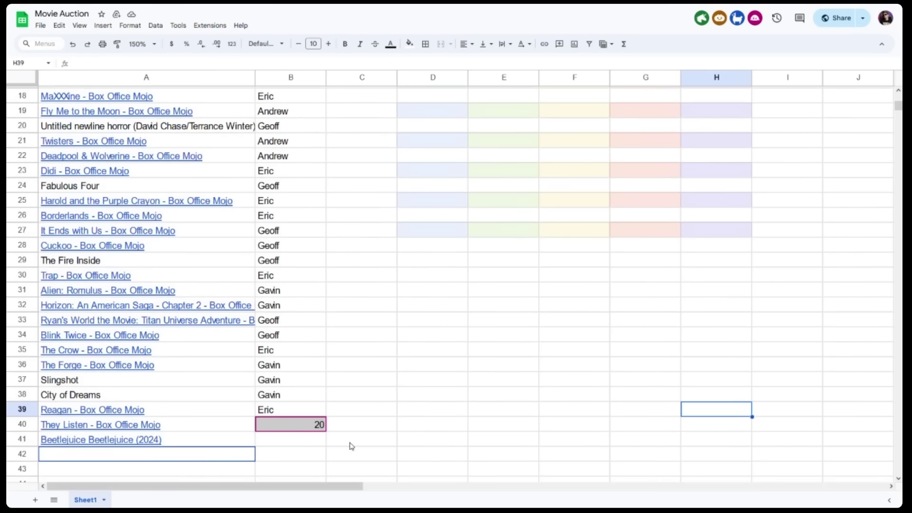
{"action": "left_click", "coordinate": [289, 434]}
{"action": "left_click", "coordinate": [288, 423]}
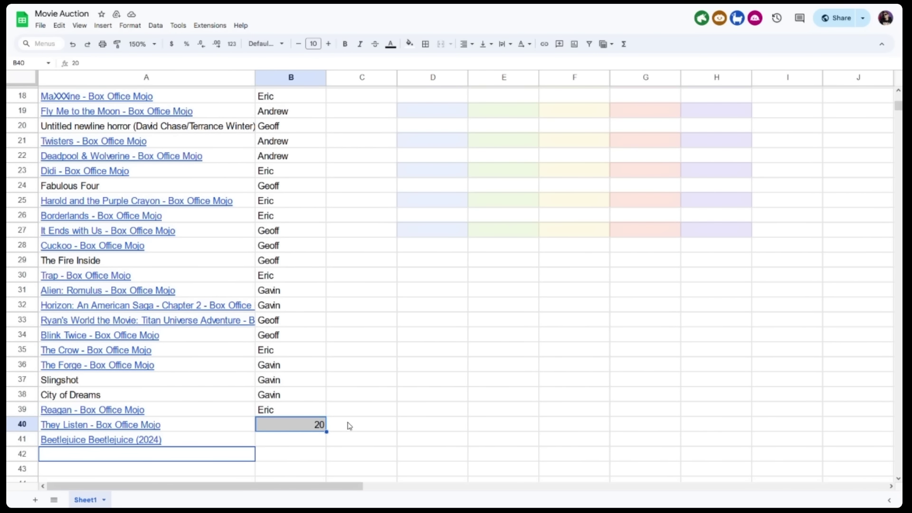
{"action": "type", "text": "Geoff"}
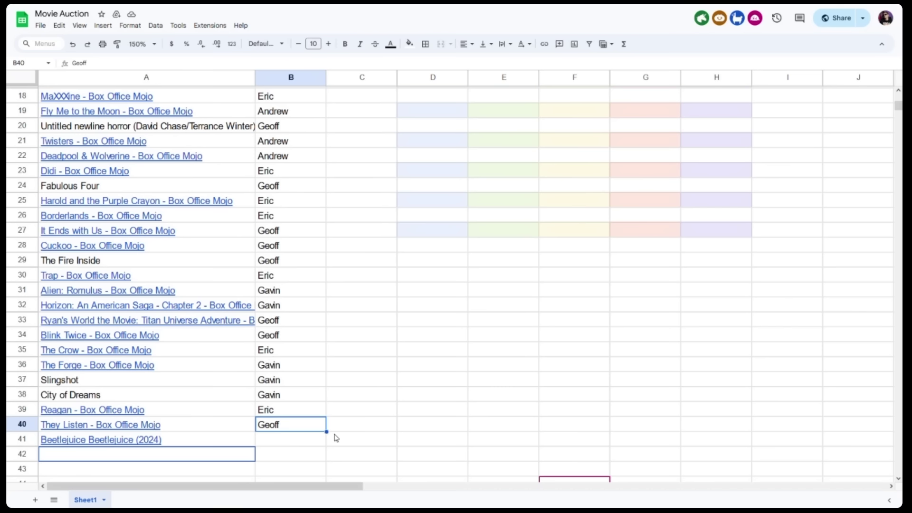
Check the remaining budgets and enter the name of column G's bidder as winner of Beetlejuice Beetlejuice in B41
{"action": "left_click", "coordinate": [288, 445]}
{"action": "scroll", "coordinate": [588, 369], "scroll_direction": "up", "scroll_amount": 6}
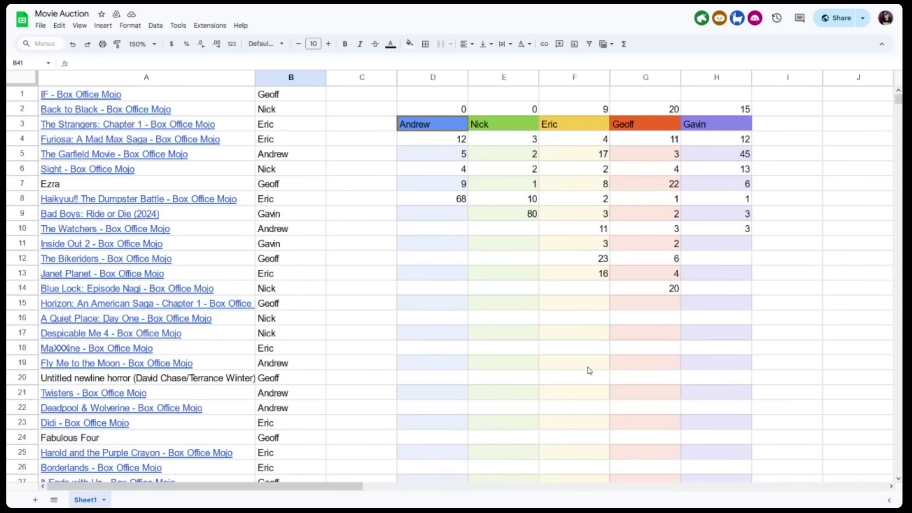
{"action": "scroll", "coordinate": [672, 421], "scroll_direction": "down", "scroll_amount": 8}
{"action": "double_click", "coordinate": [288, 313]}
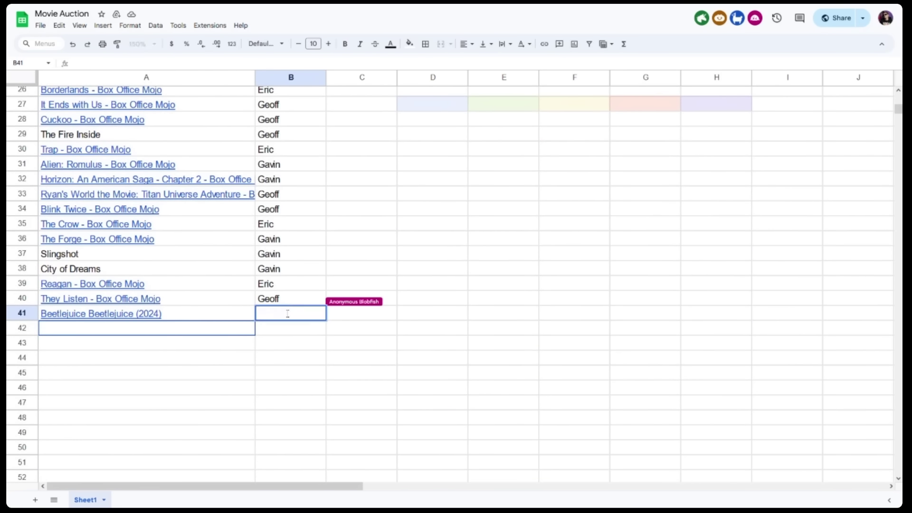
{"action": "type", "text": "Geoff"}
{"action": "left_click", "coordinate": [786, 336]}
Review each movie's winning bidder in column B alongside the remaining budgets and prices paid in columns D to H
{"action": "scroll", "coordinate": [808, 356], "scroll_direction": "up", "scroll_amount": 8}
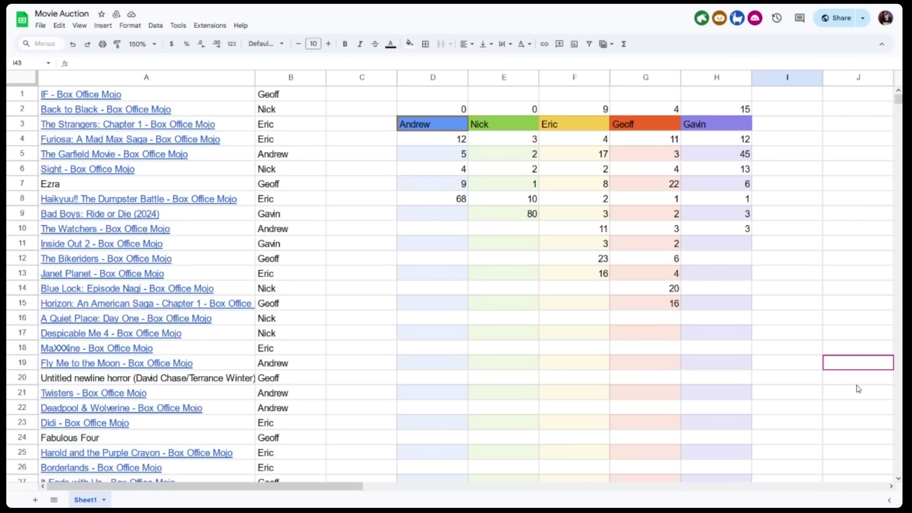
{"action": "scroll", "coordinate": [853, 388], "scroll_direction": "down", "scroll_amount": 2}
{"action": "scroll", "coordinate": [849, 388], "scroll_direction": "down", "scroll_amount": 5}
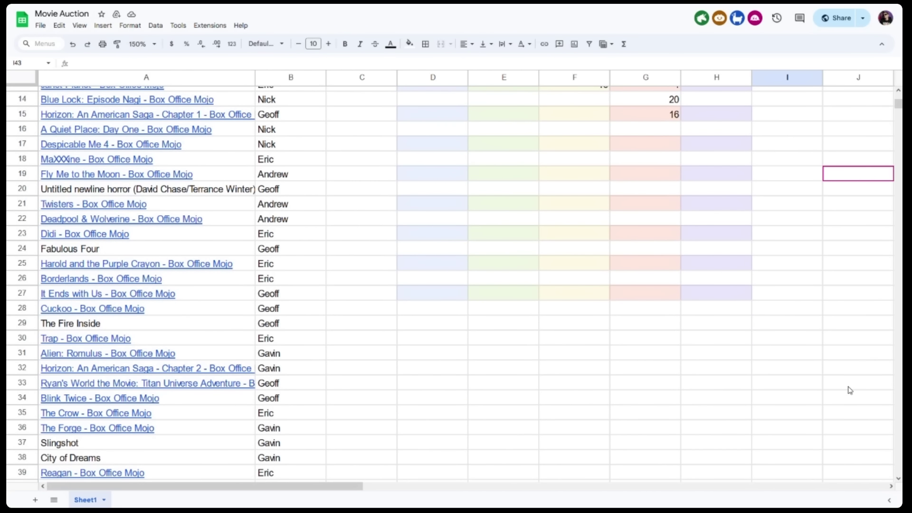
{"action": "scroll", "coordinate": [850, 390], "scroll_direction": "down", "scroll_amount": 2}
{"action": "scroll", "coordinate": [850, 390], "scroll_direction": "down", "scroll_amount": 2}
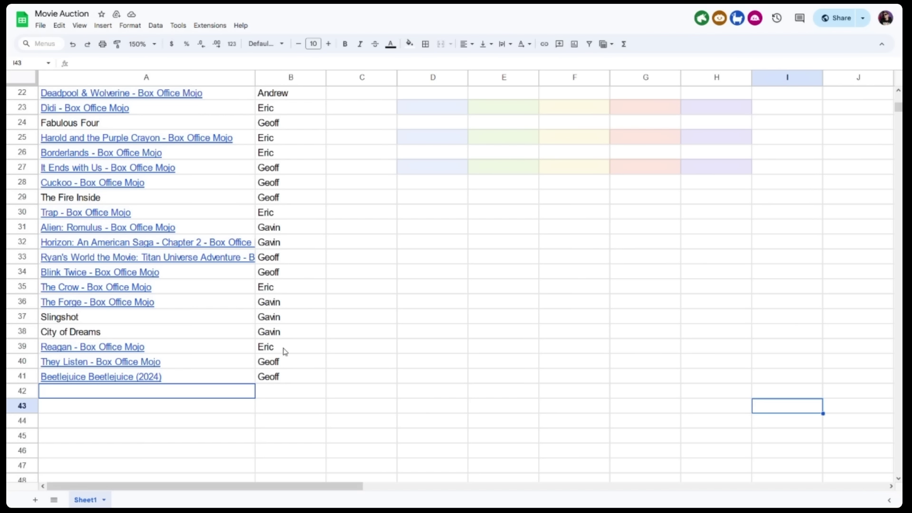
{"action": "left_click", "coordinate": [801, 304]}
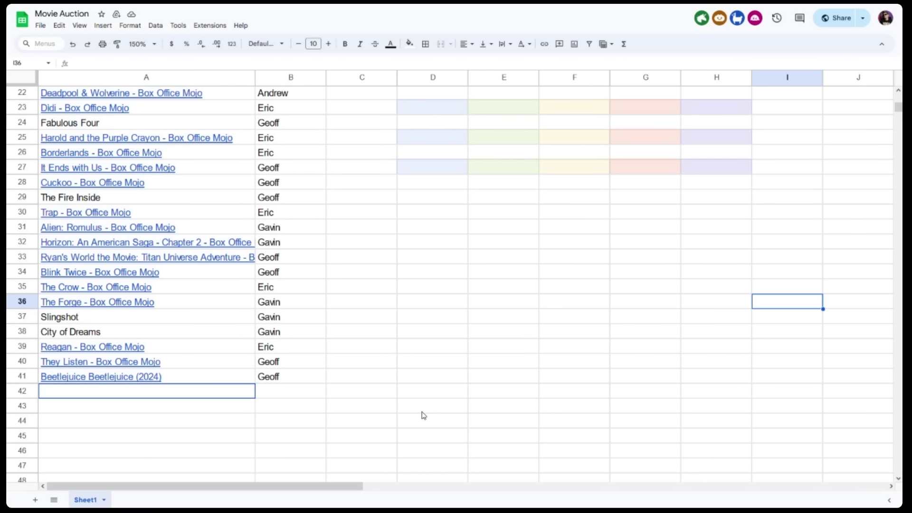
{"action": "scroll", "coordinate": [818, 399], "scroll_direction": "up", "scroll_amount": 7}
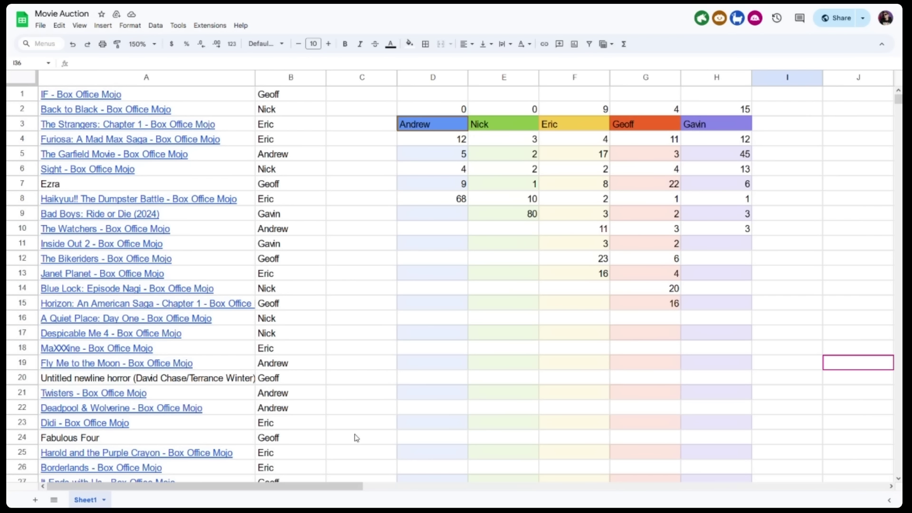
{"action": "scroll", "coordinate": [318, 441], "scroll_direction": "down", "scroll_amount": 2}
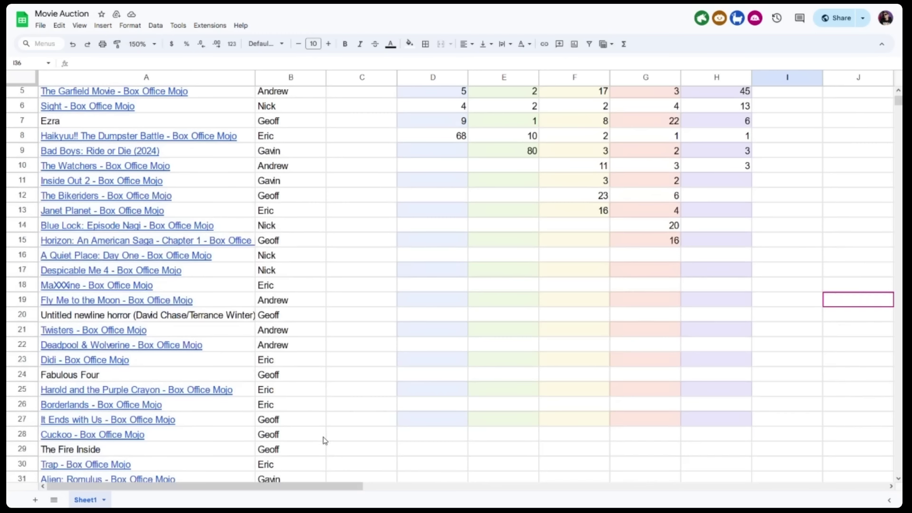
{"action": "scroll", "coordinate": [483, 424], "scroll_direction": "up", "scroll_amount": 2}
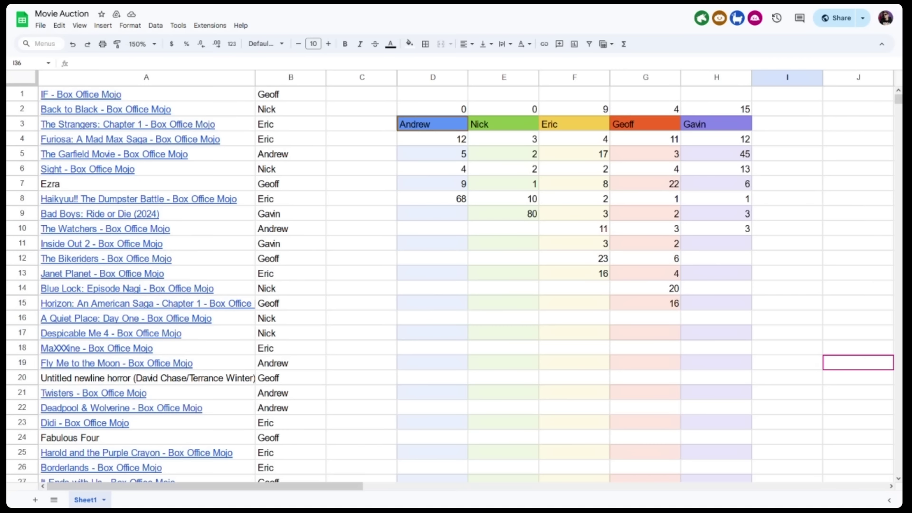
{"action": "scroll", "coordinate": [580, 429], "scroll_direction": "down", "scroll_amount": 2}
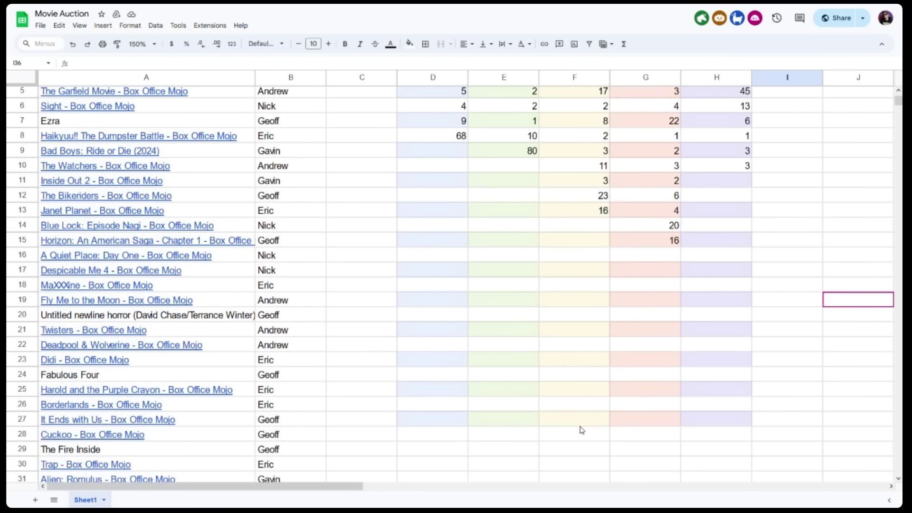
{"action": "scroll", "coordinate": [639, 442], "scroll_direction": "up", "scroll_amount": 2}
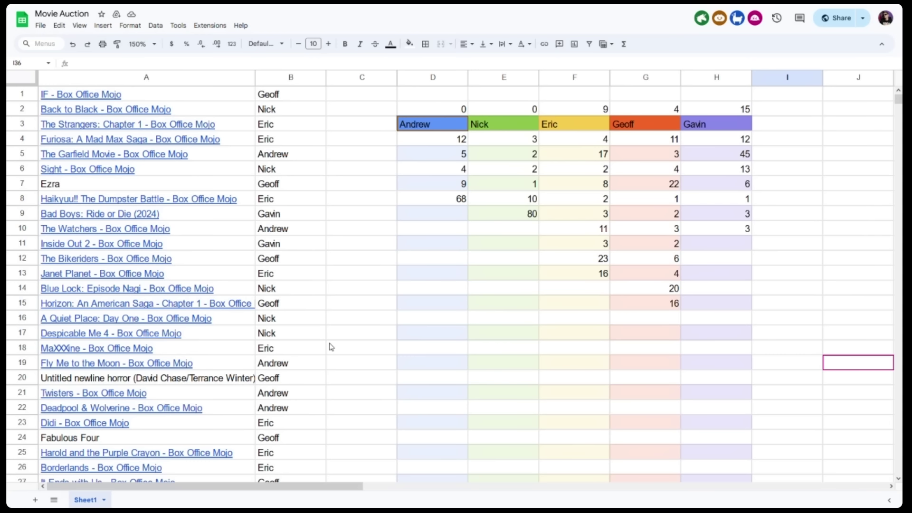
{"action": "scroll", "coordinate": [571, 366], "scroll_direction": "down", "scroll_amount": 2}
{"action": "scroll", "coordinate": [760, 431], "scroll_direction": "up", "scroll_amount": 2}
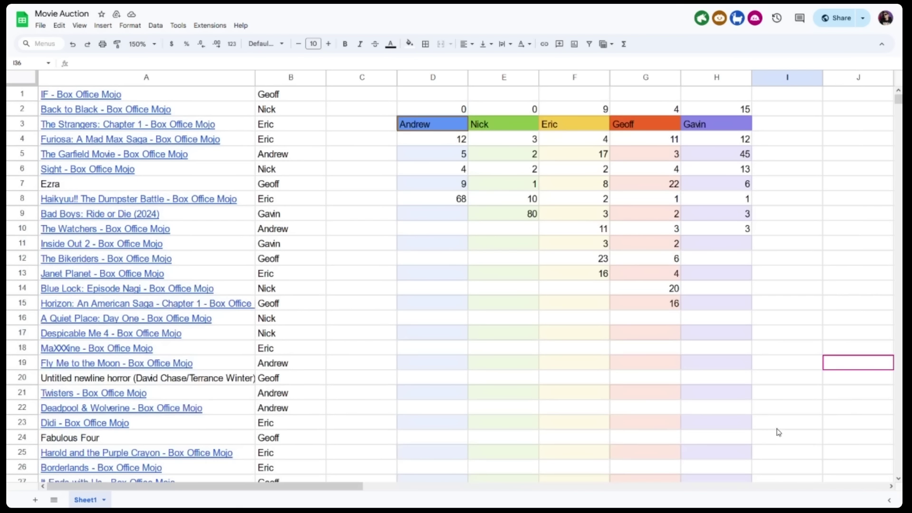